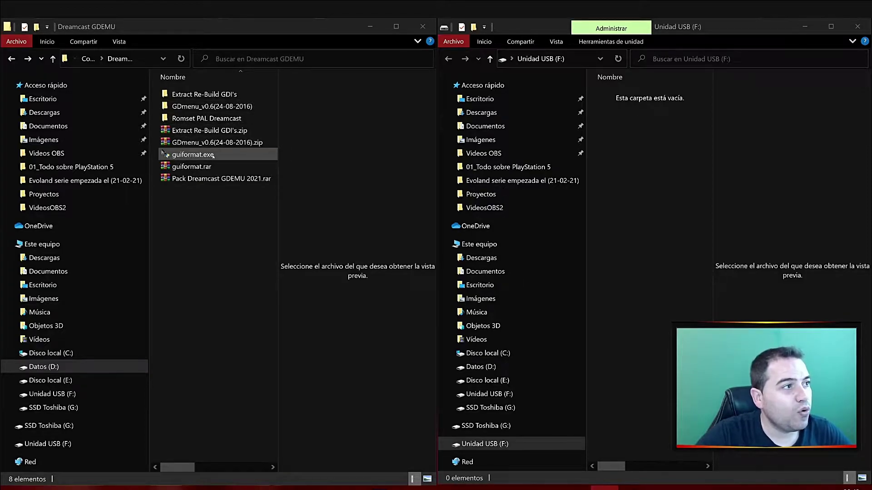
- Run guiformat.exe from the Dreamcast GDEMU folder as administrator
click(221, 181)
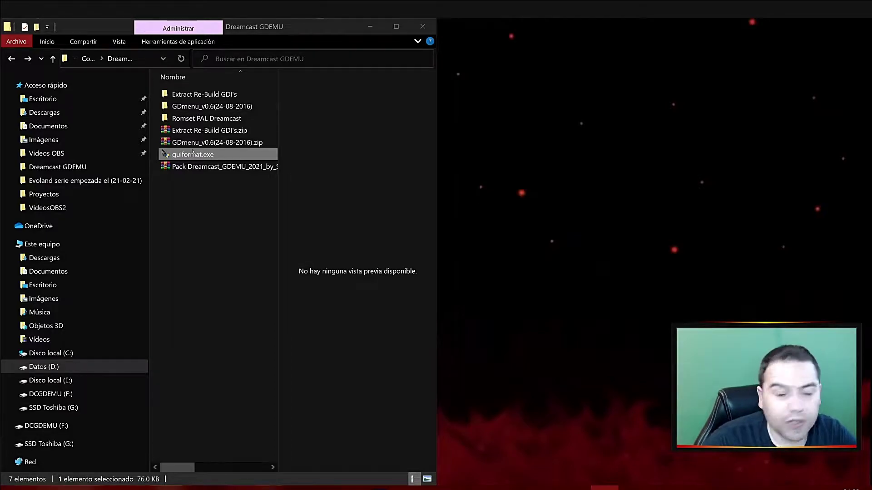
right_click(193, 153)
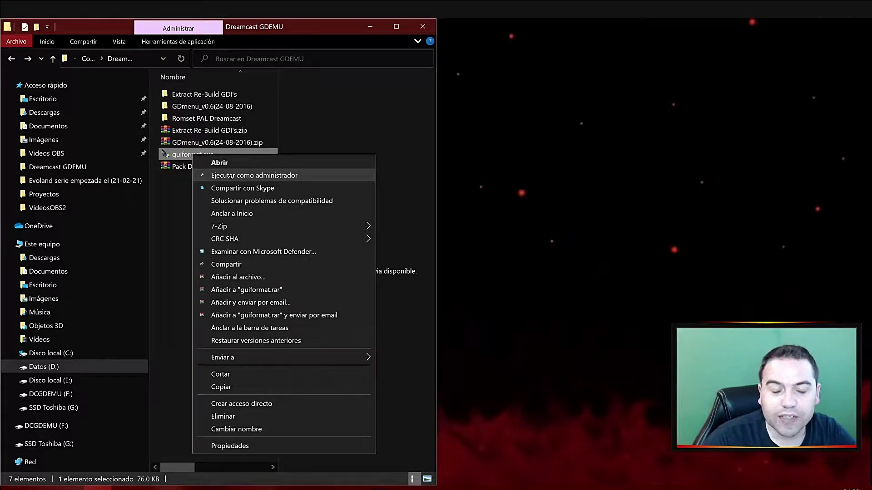
click(231, 176)
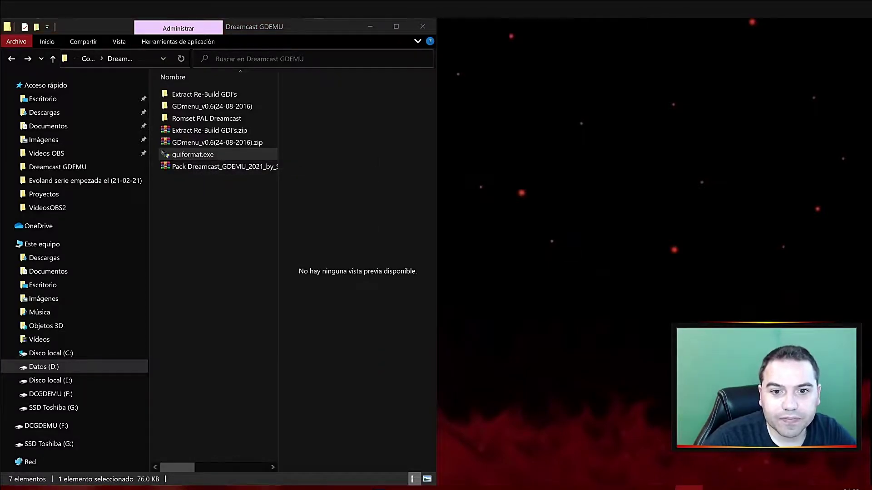
- Set up the FAT32 format for drive F:\ with allocation unit size 65536 and volume label DCGDEMU
click(363, 153)
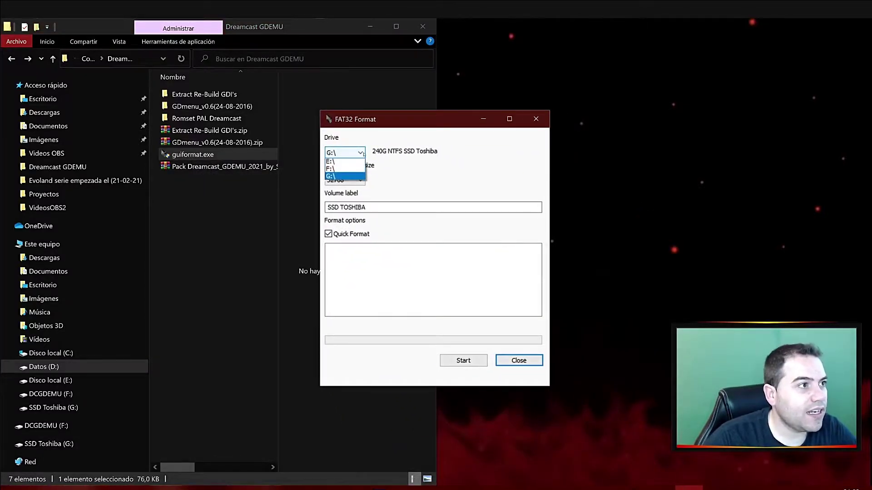
click(332, 185)
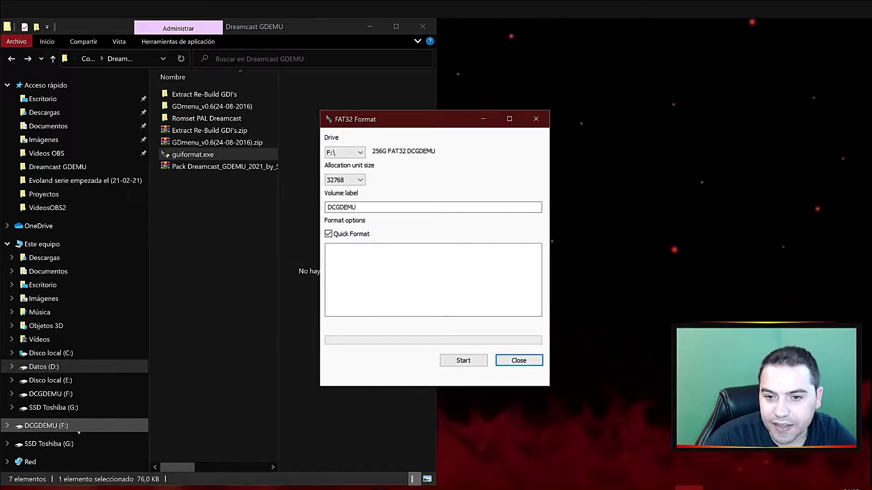
click(380, 207)
click(345, 180)
click(338, 243)
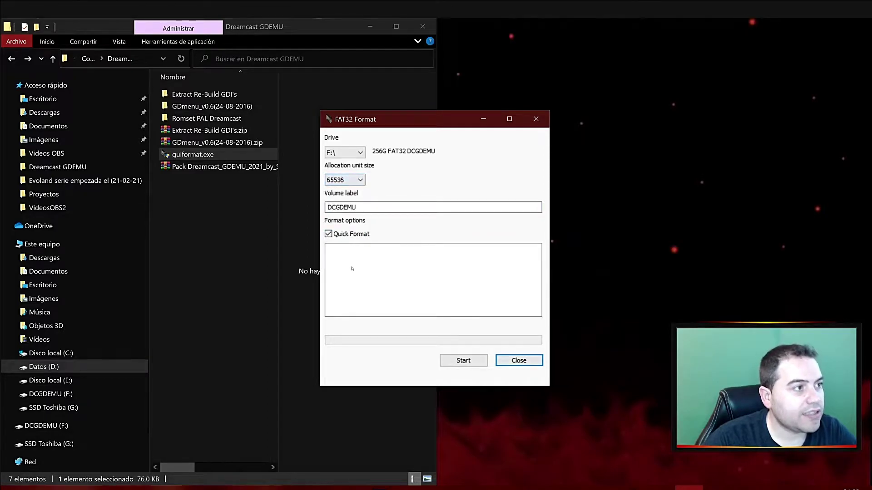
double_click(341, 207)
text(DCGDEMU)
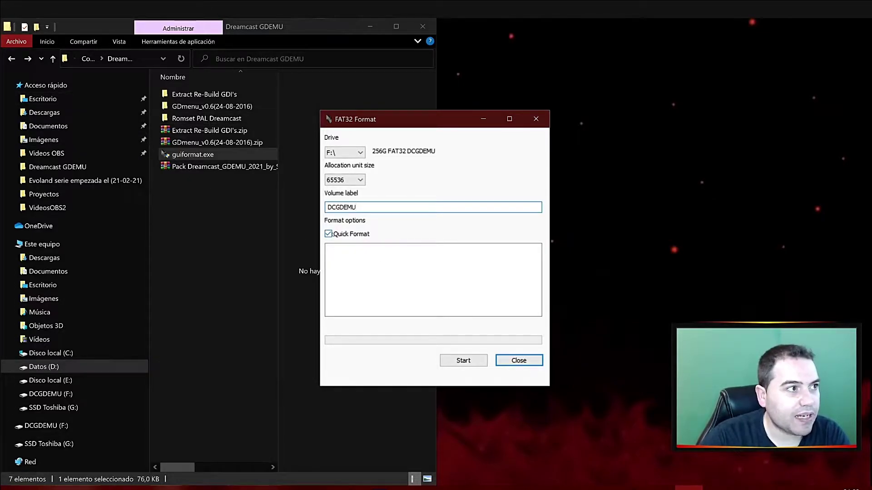
- Start formatting drive F:\ and accept the data loss confirmation
click(471, 361)
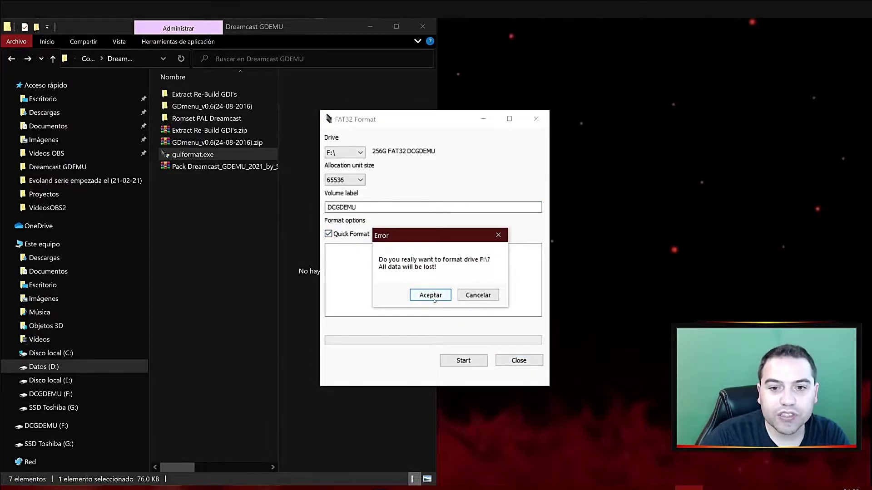
click(430, 296)
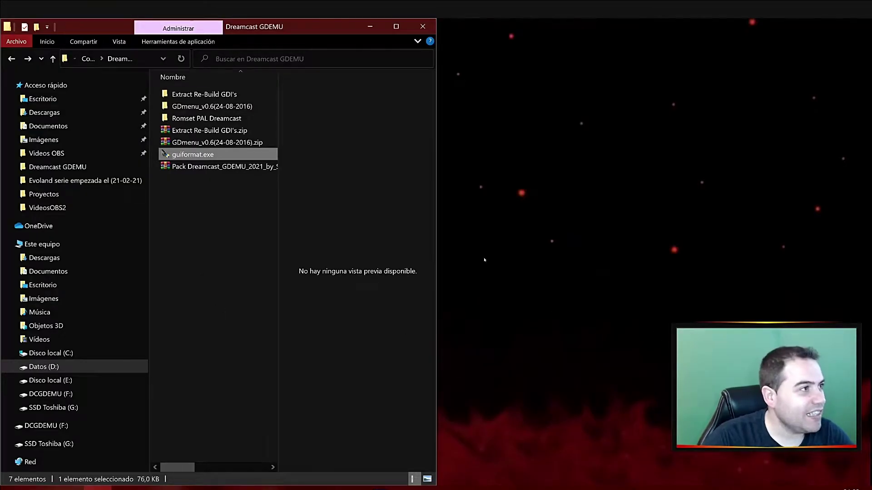
key(Return)
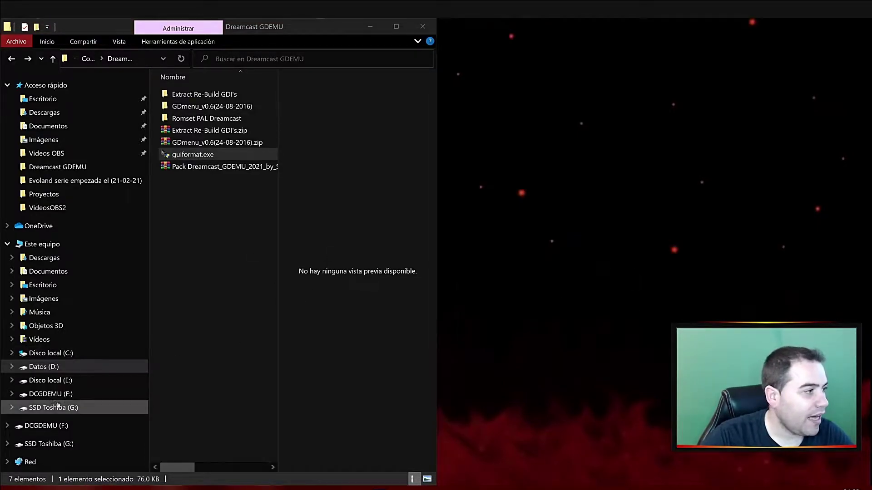
- Open the DCGDEMU (F:) drive in a new window and place it side by side with the Dreamcast GDEMU folder
click(53, 426)
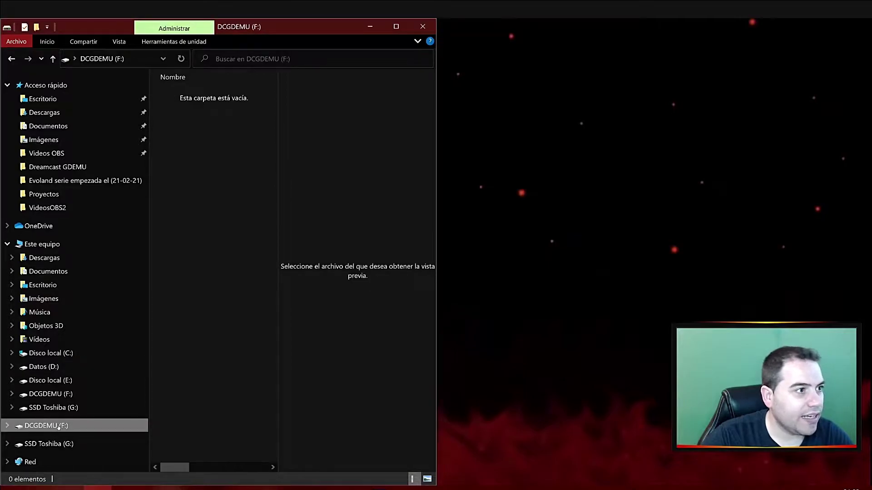
key(alt+Left)
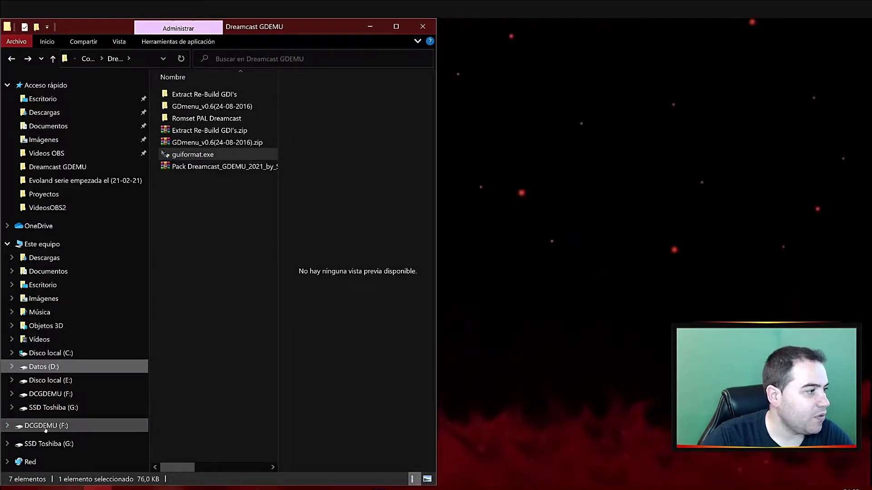
right_click(43, 428)
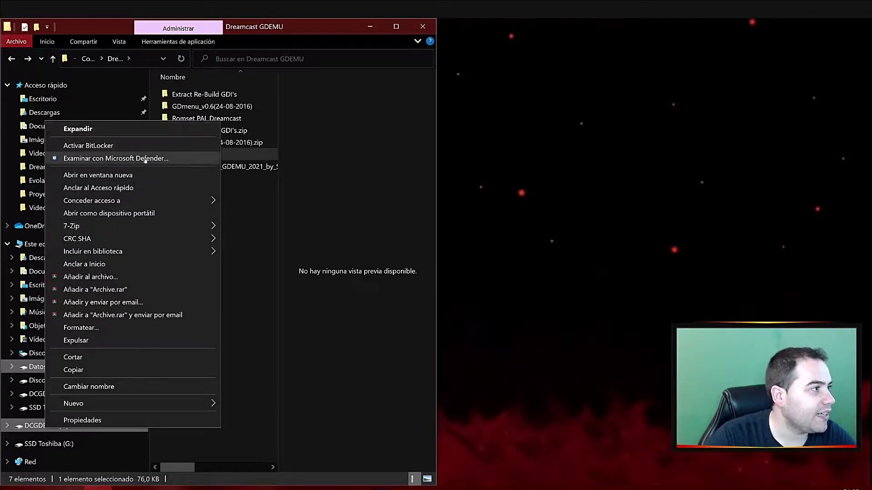
click(121, 175)
drag(344, 22, 1, 37)
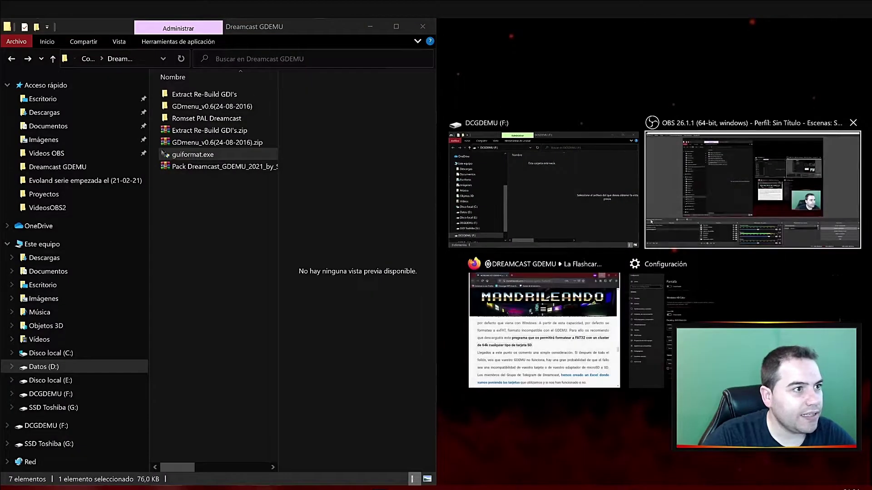
click(634, 217)
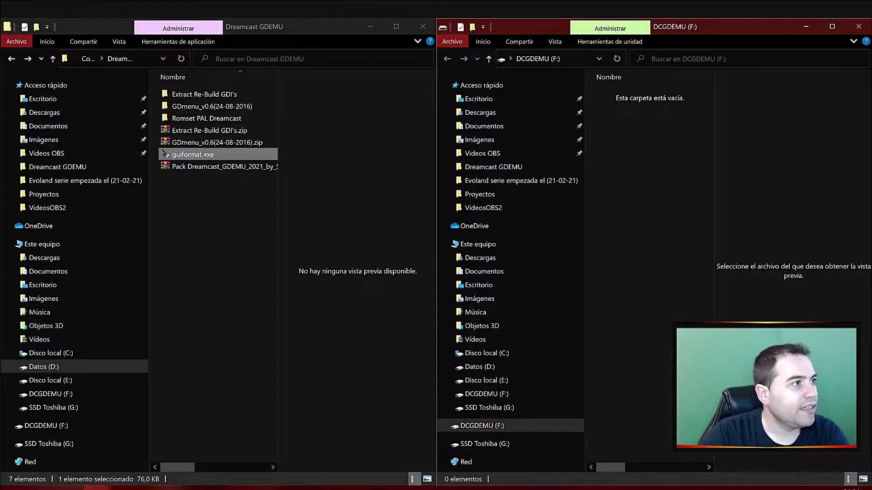
- Open the extracted GDmenu_v0.6(24-08-2016) folder
click(184, 142)
right_click(184, 143)
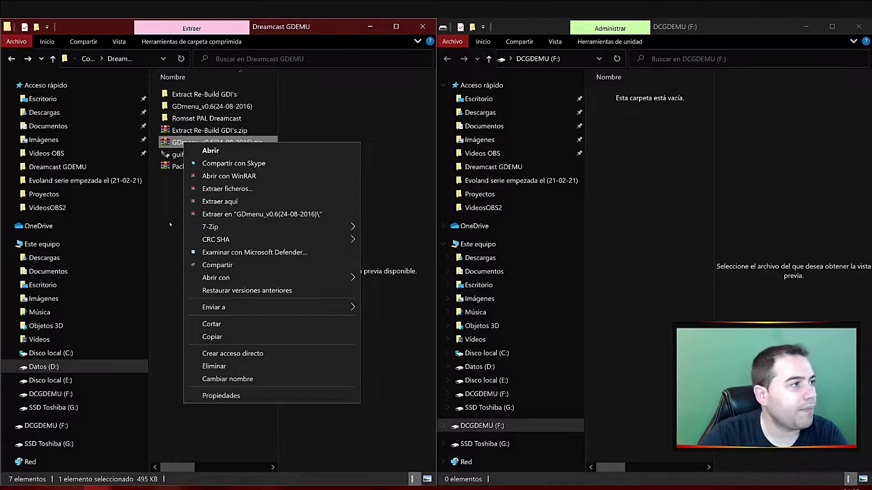
key(Escape)
key(Up)
key(Up)
key(Up)
key(Return)
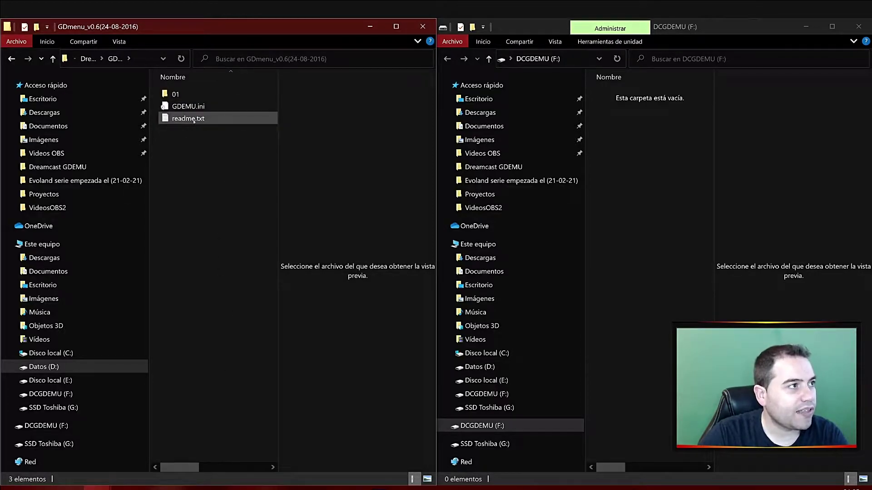
- Preview readme.txt in the GDmenu folder and skim it through to the end
drag(220, 175, 180, 120)
scroll(355, 272, down, 15)
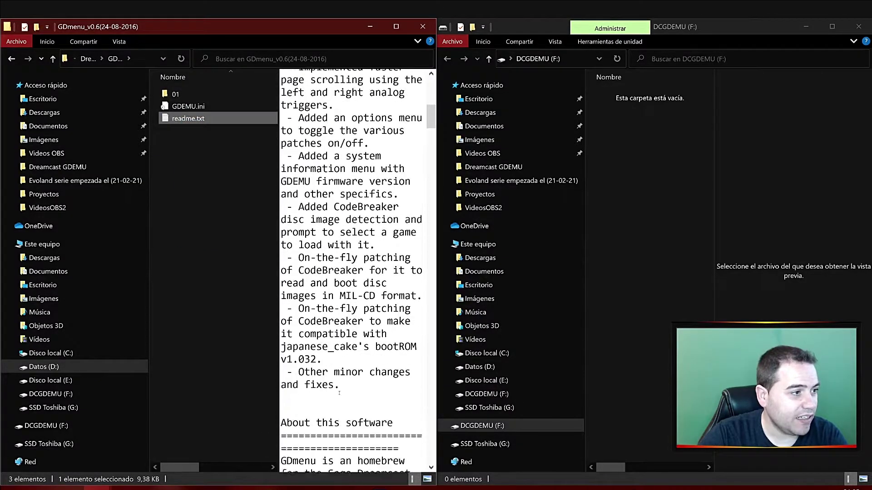
drag(431, 145, 431, 450)
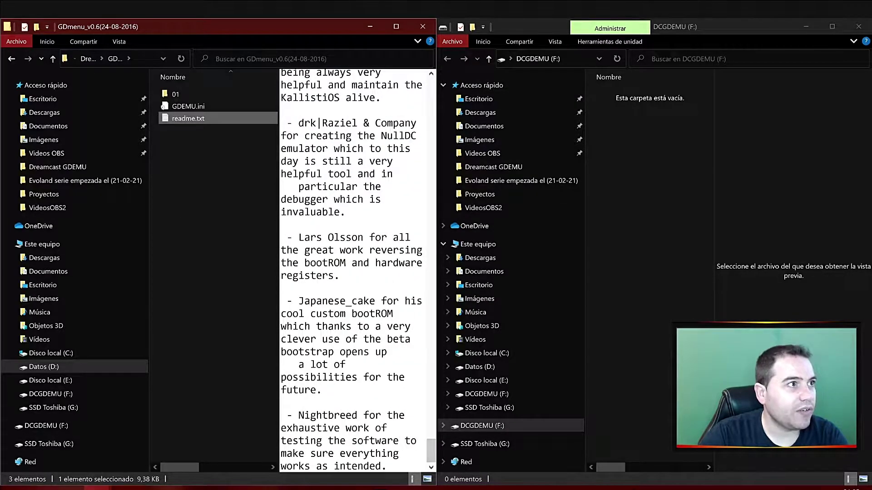
click(248, 176)
- Copy the 01 folder and GDEMU.ini from the GDmenu folder to the root of DCGDEMU (F:)
click(188, 106)
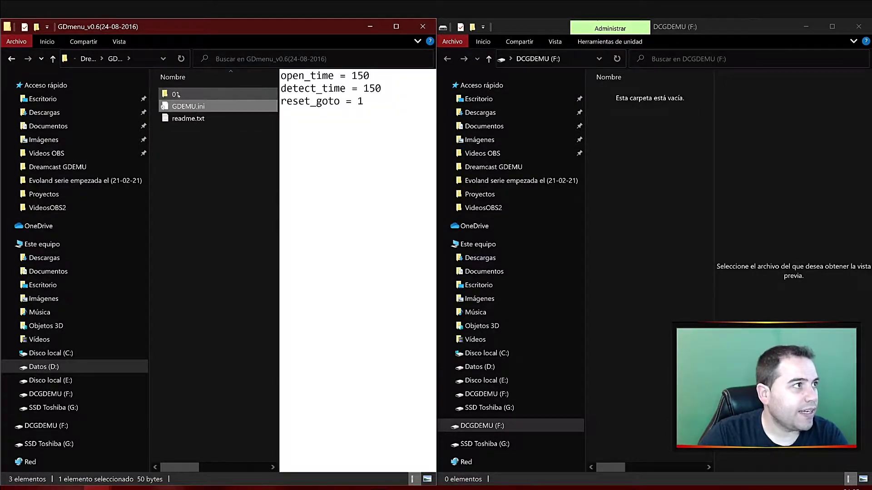
ctrl+click(177, 94)
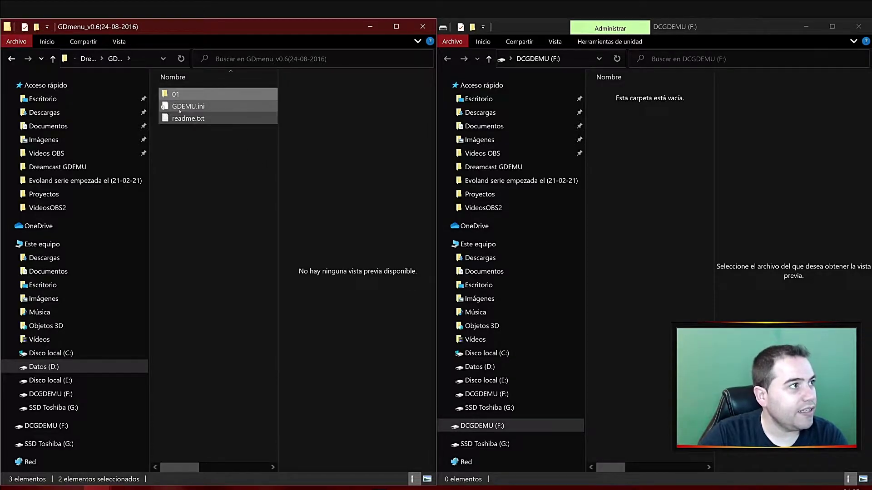
right_click(190, 95)
click(214, 289)
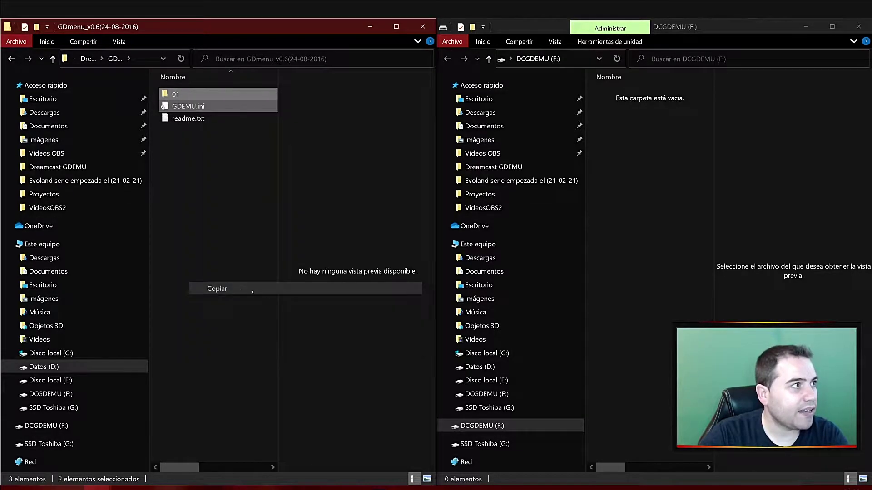
right_click(624, 116)
click(649, 197)
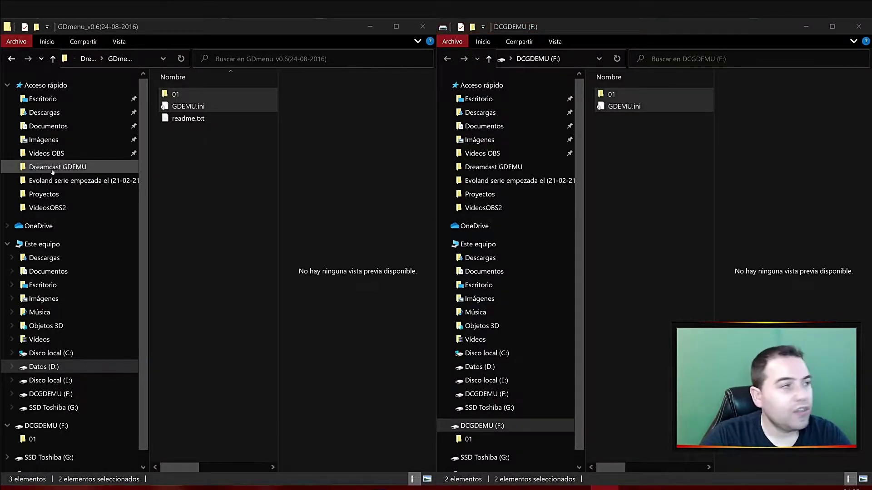
- Return the source window to Dreamcast GDEMU and create a folder named 02 in the root of DCGDEMU (F:)
key(alt+Left)
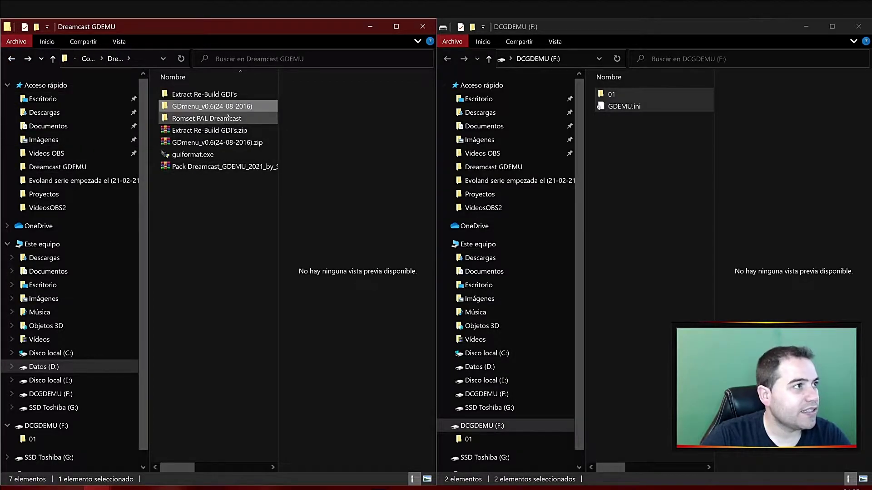
click(649, 136)
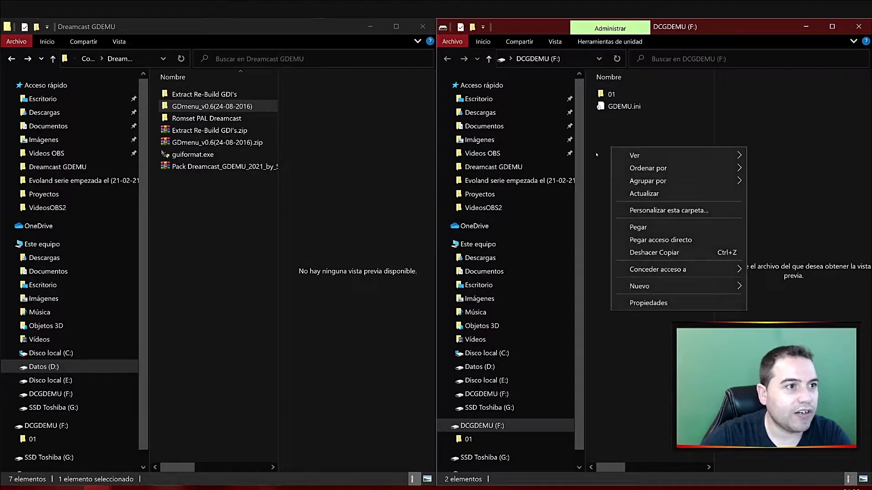
mouse_move(638, 286)
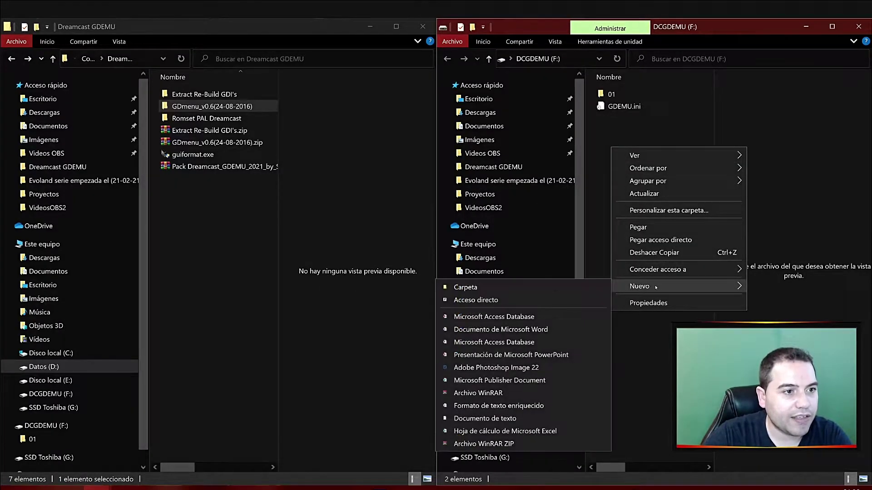
click(515, 287)
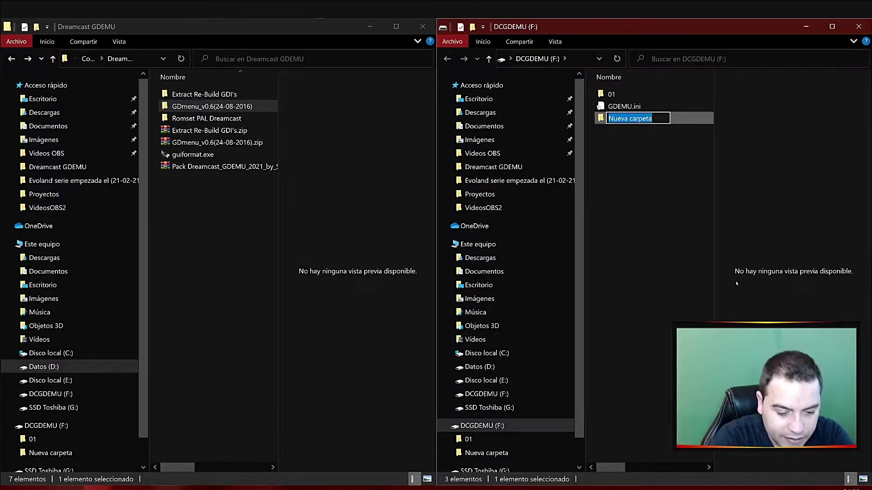
text(02)
click(694, 299)
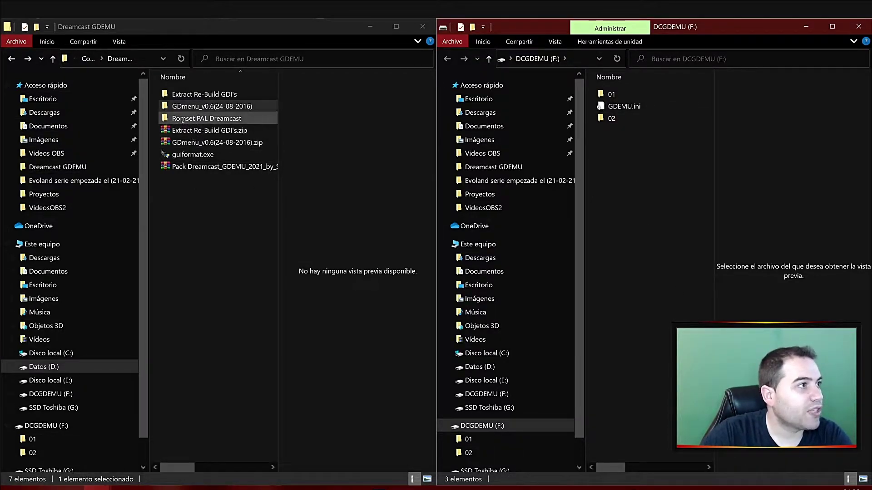
- Go to the Games folder inside Romset PAL Dreamcast > Dreamcast in the source window
double_click(206, 119)
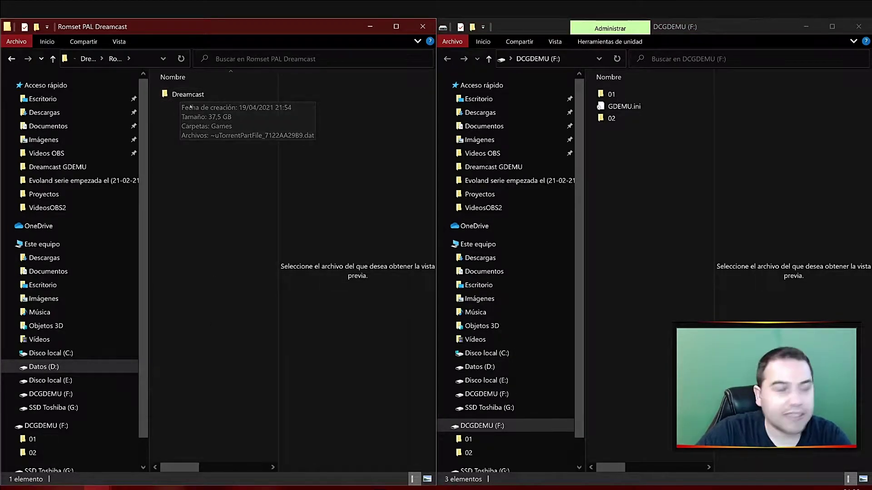
double_click(182, 95)
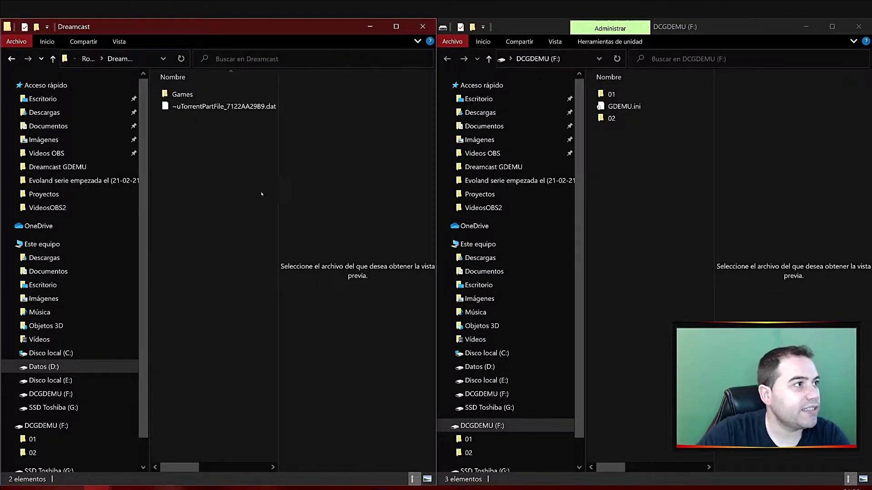
double_click(188, 95)
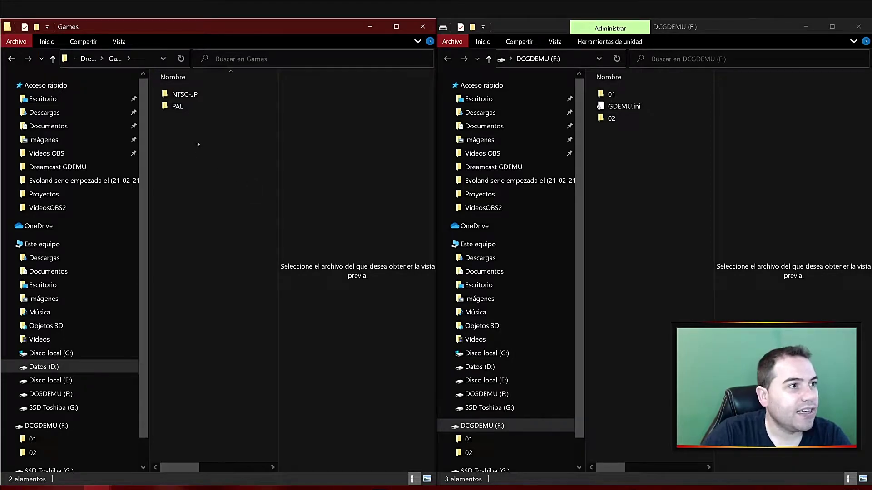
click(11, 59)
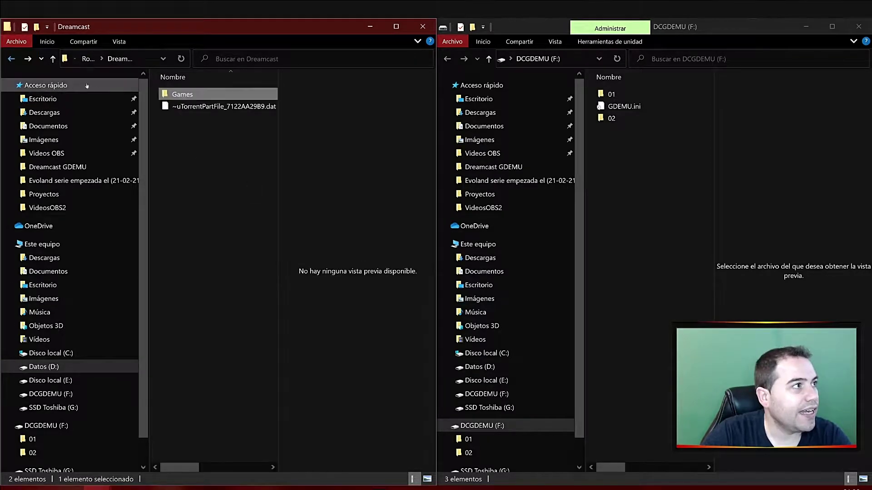
click(11, 59)
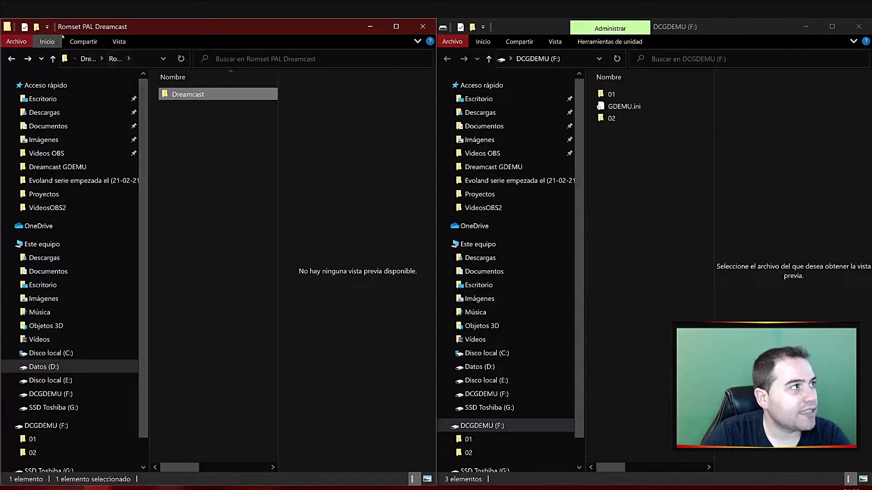
double_click(212, 95)
double_click(182, 94)
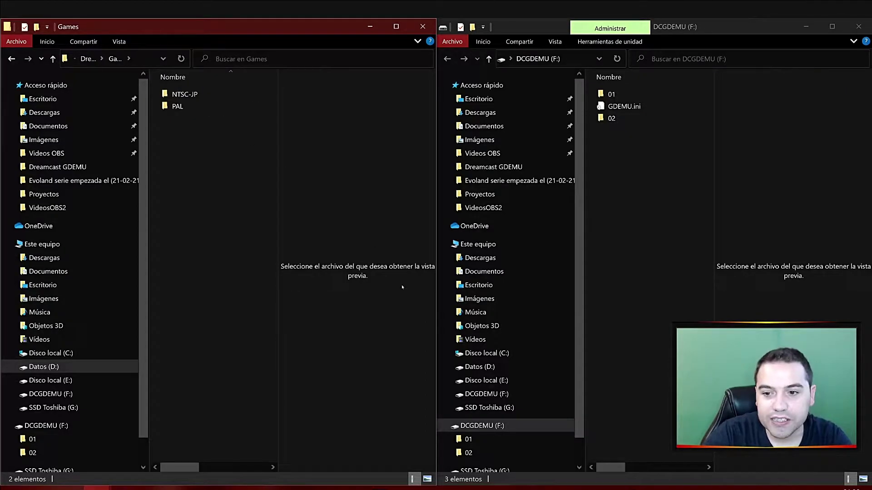
- Look at the contents of the NTSC-JP folder and return to Games
click(177, 106)
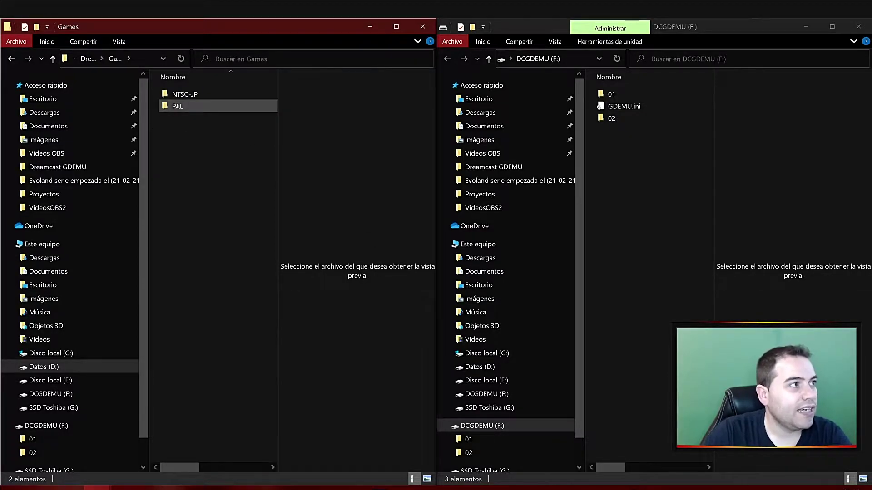
double_click(181, 94)
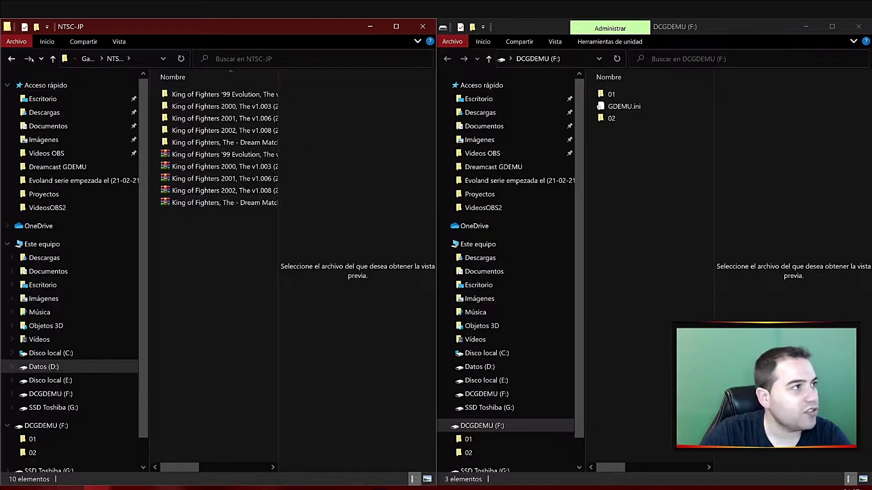
click(12, 59)
- Open the PAL folder in Games and skim through its list of game archives
click(201, 108)
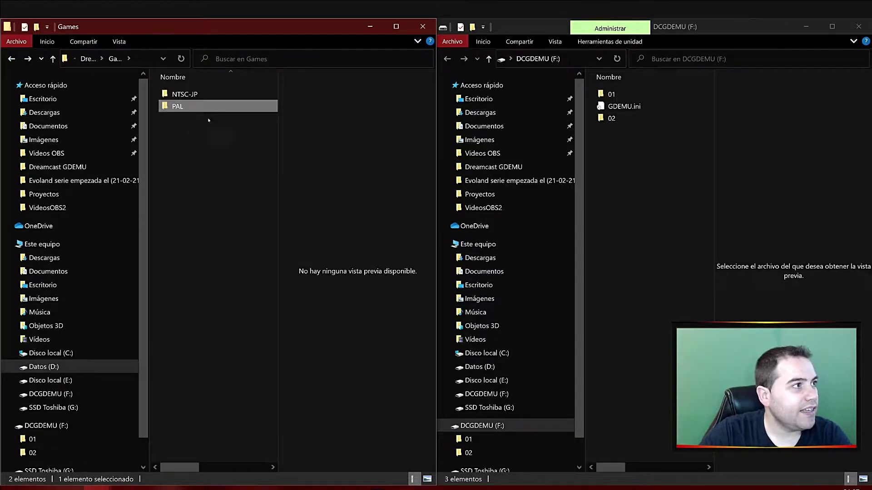
double_click(201, 109)
scroll(206, 146, down, 7)
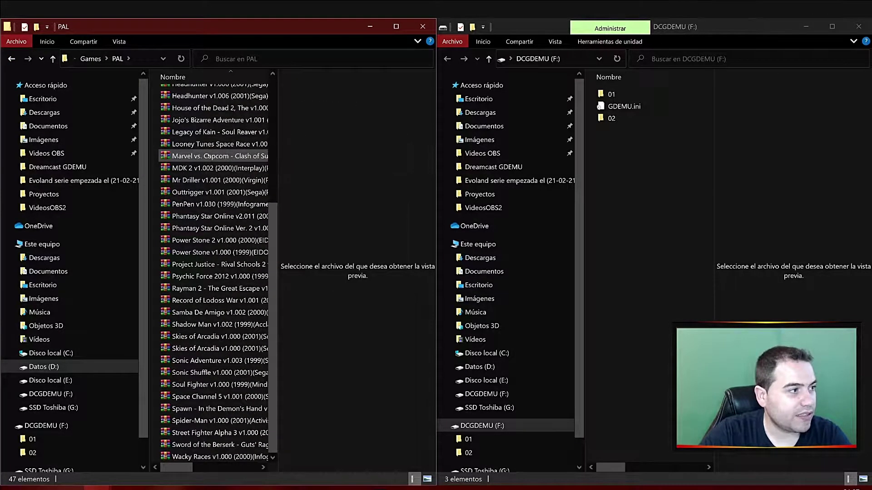
scroll(209, 363, up, 5)
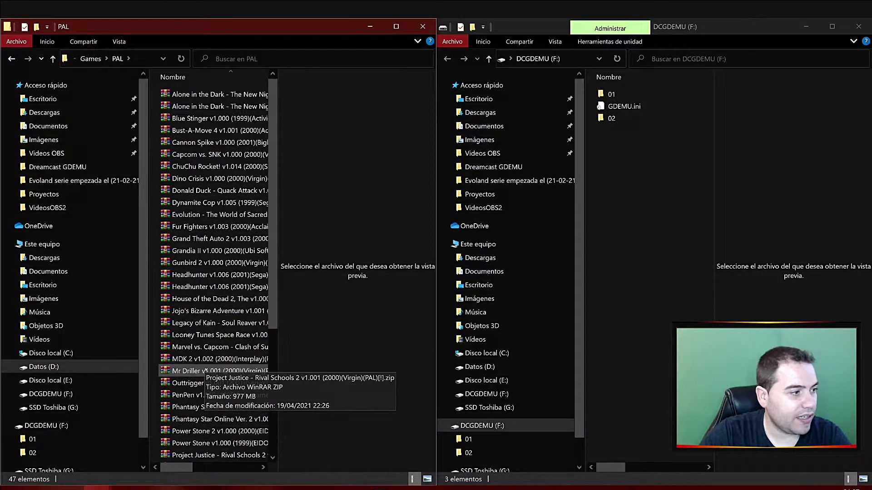
- Select all game archives in the PAL folder to check their total size, and reduce the selection to MDK 2
click(214, 95)
scroll(205, 313, down, 5)
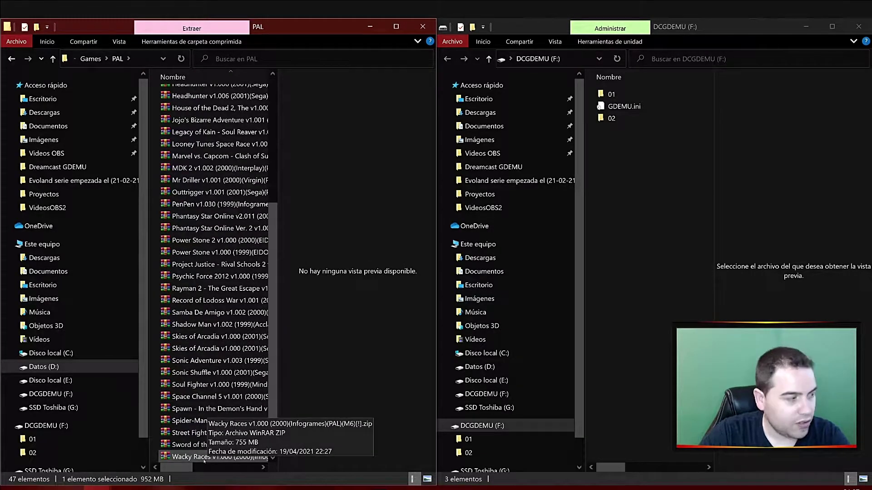
shift+click(204, 458)
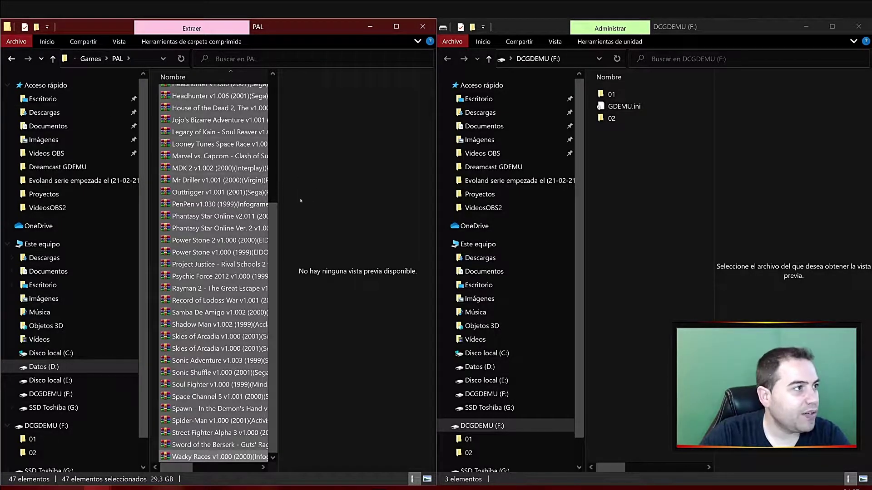
click(250, 170)
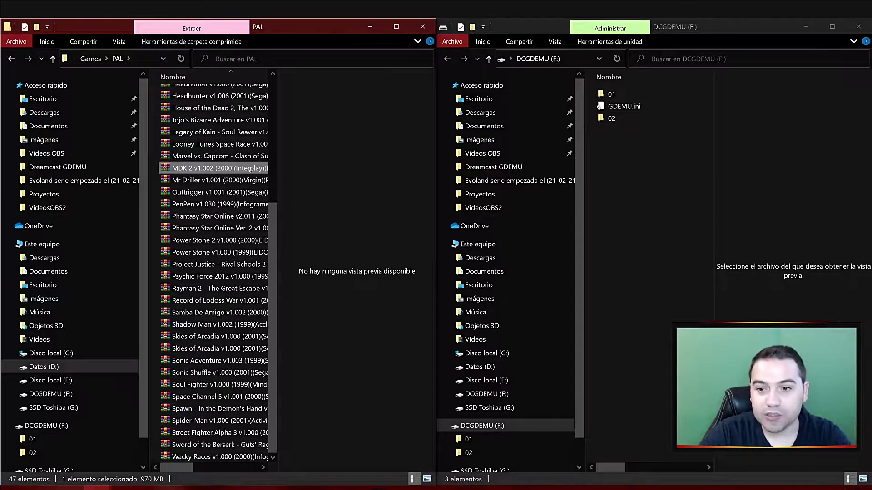
click(215, 157)
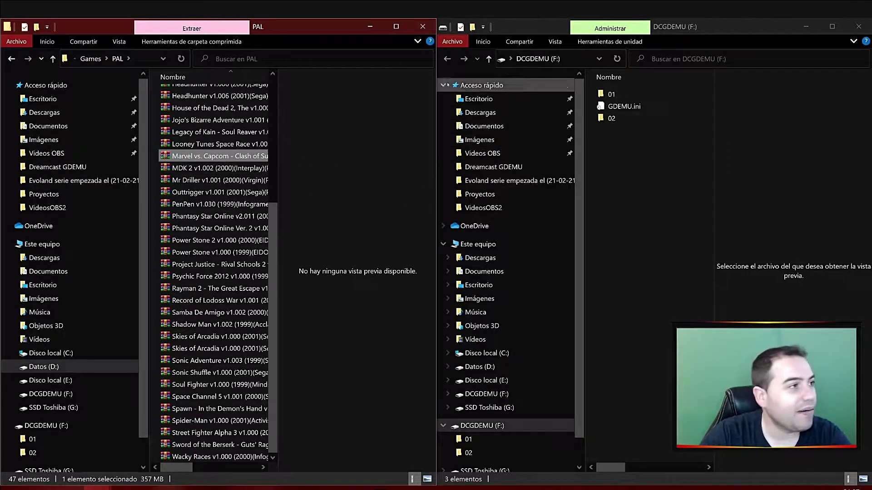
scroll(213, 133, up, 5)
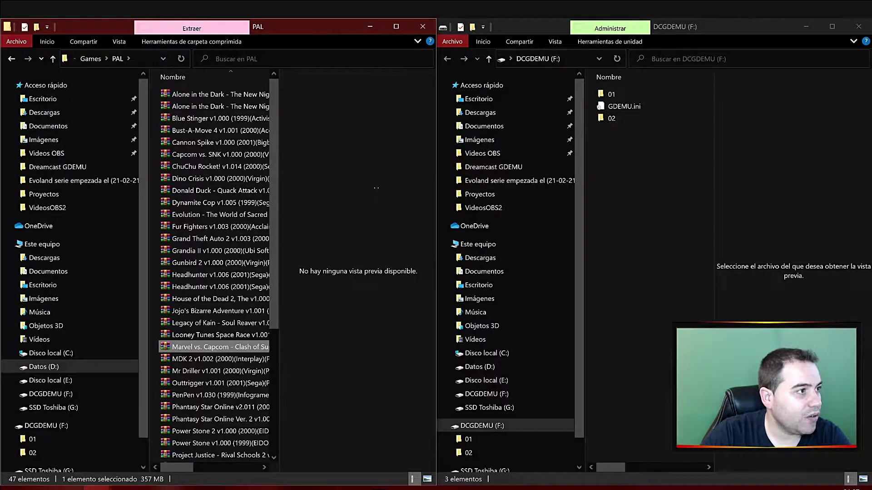
click(204, 348)
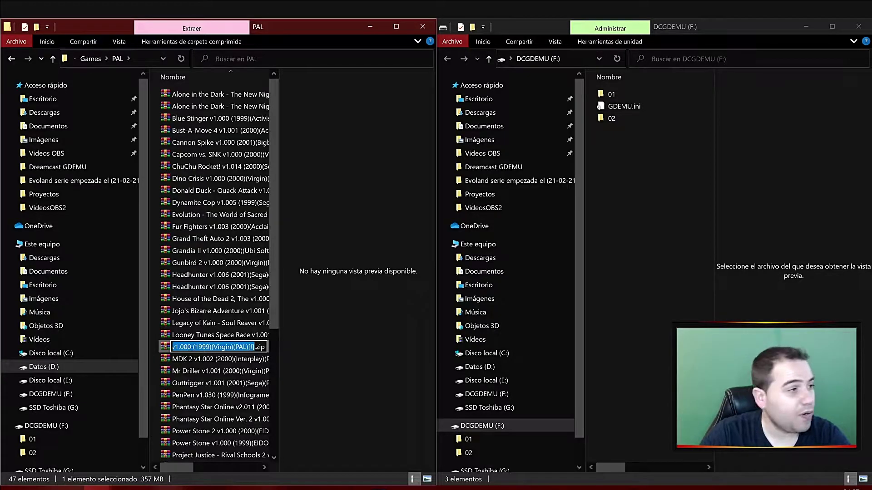
key(Escape)
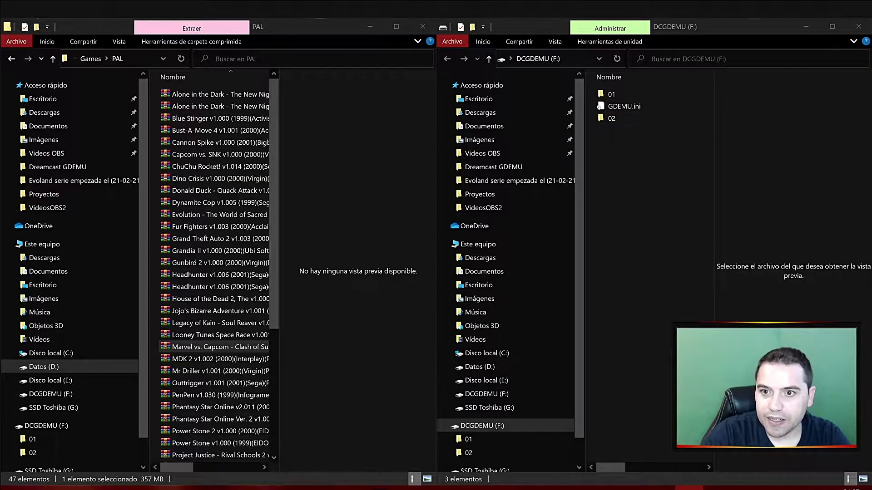
right_click(232, 347)
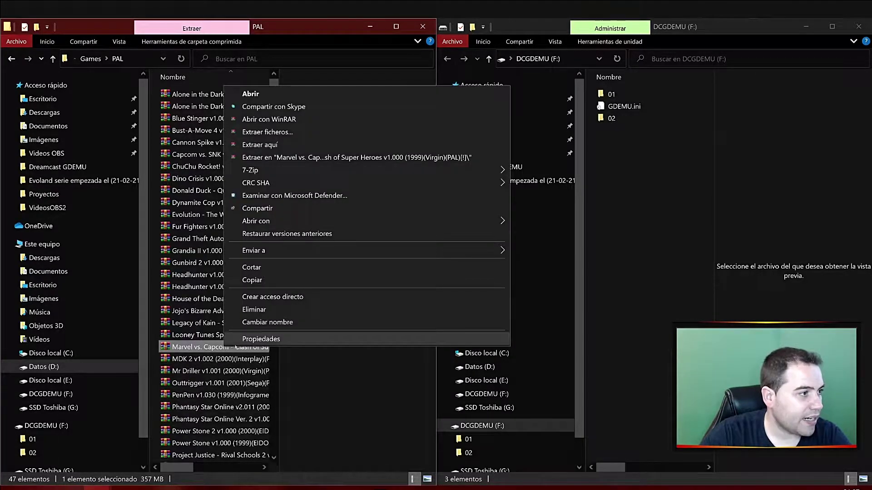
click(267, 322)
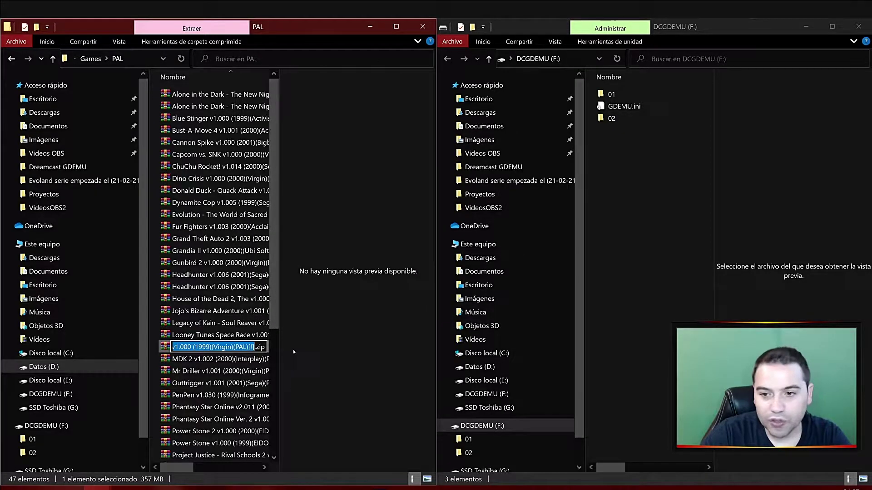
key(Return)
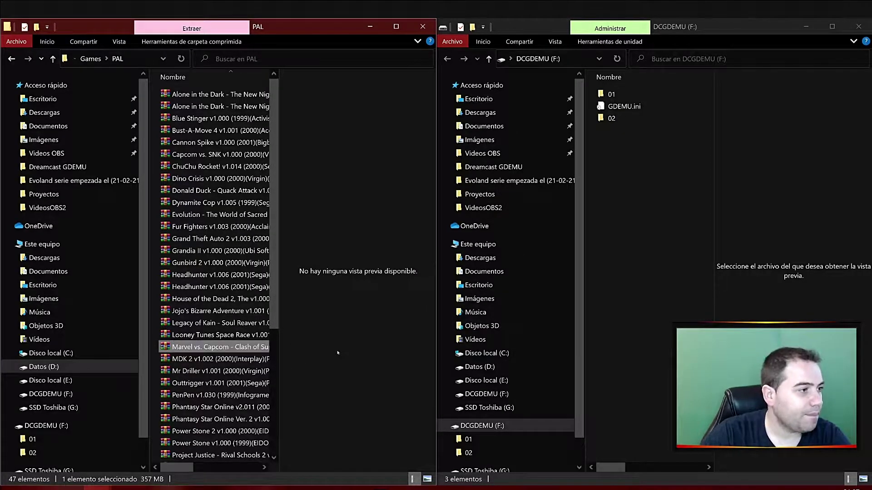
- Extract the Marvel vs. Capcom - Clash of Super Heroes archive into a folder of the same name and open that folder
right_click(222, 349)
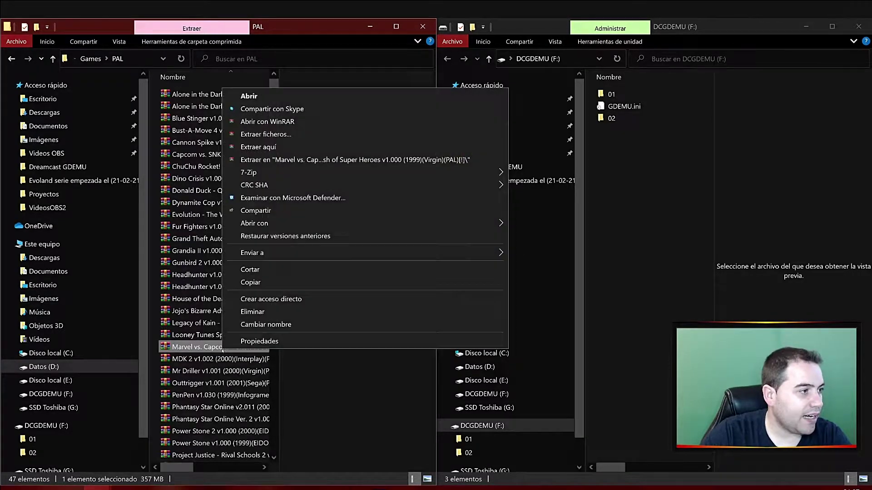
click(329, 161)
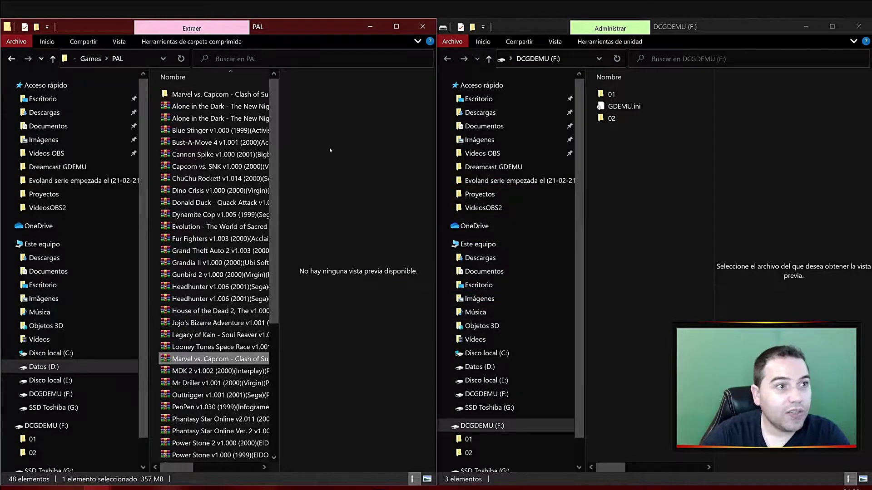
double_click(213, 94)
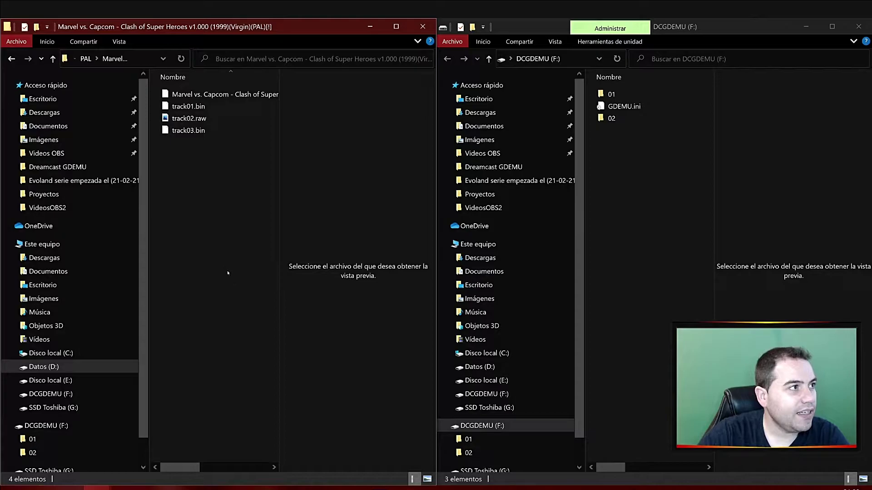
click(266, 95)
right_click(265, 95)
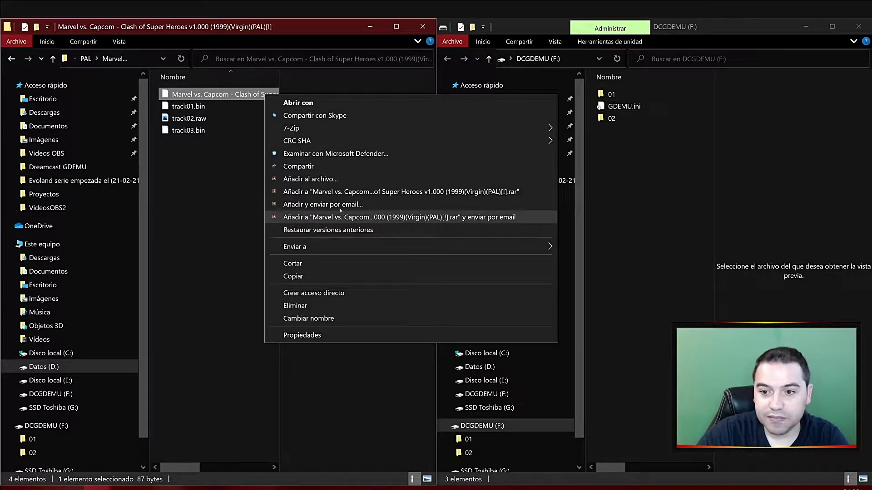
click(318, 320)
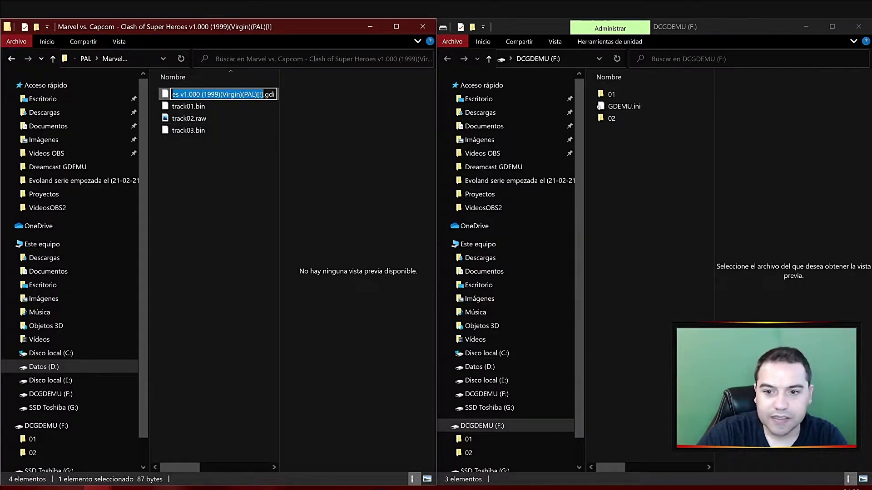
key(alt+Tab)
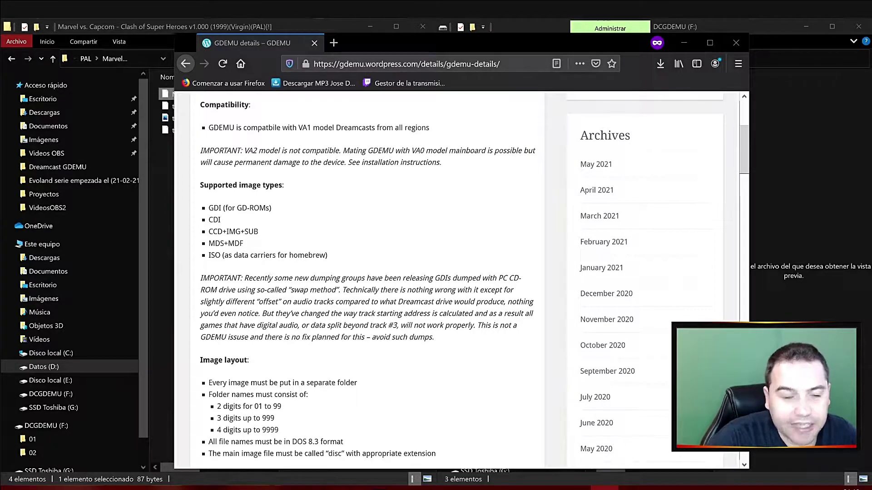
click(683, 42)
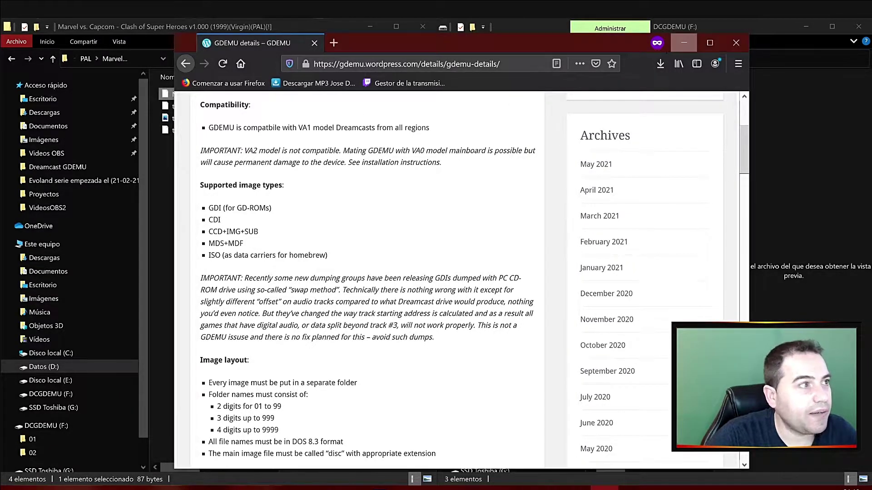
right_click(241, 100)
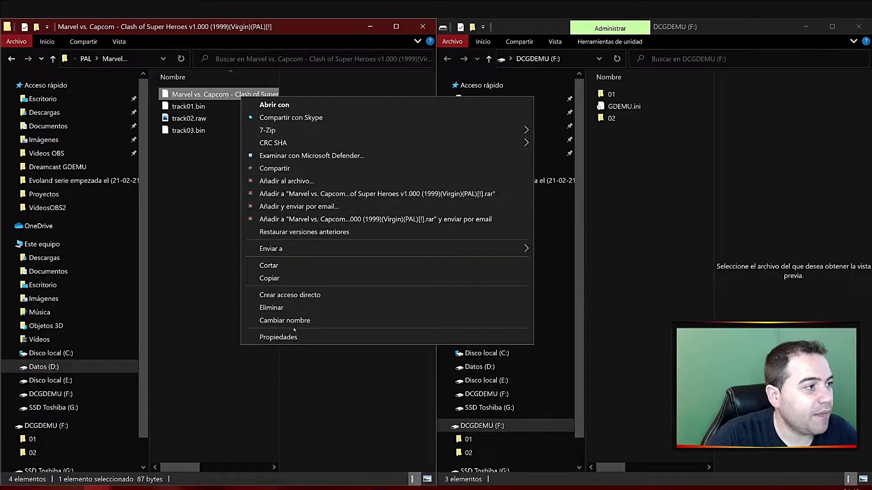
click(304, 320)
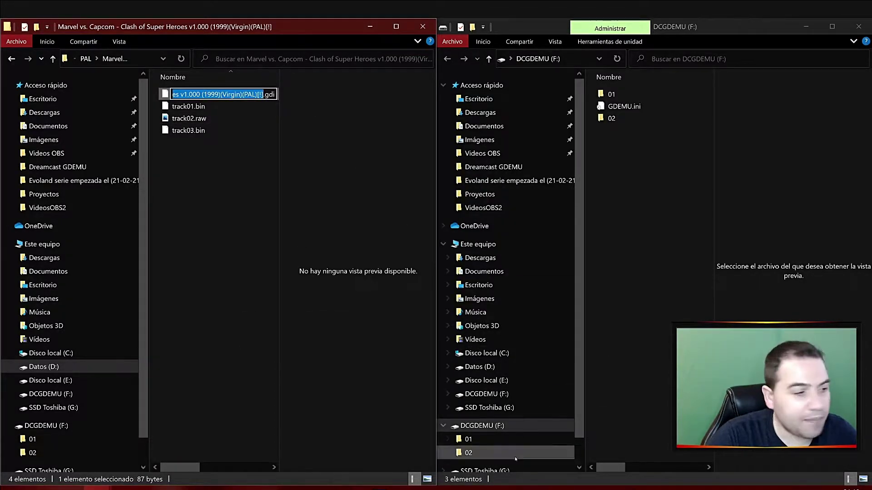
- Switch to the GDEMU details page in Firefox and read the supported image types, image layout rules and example GDI filenames
click(127, 489)
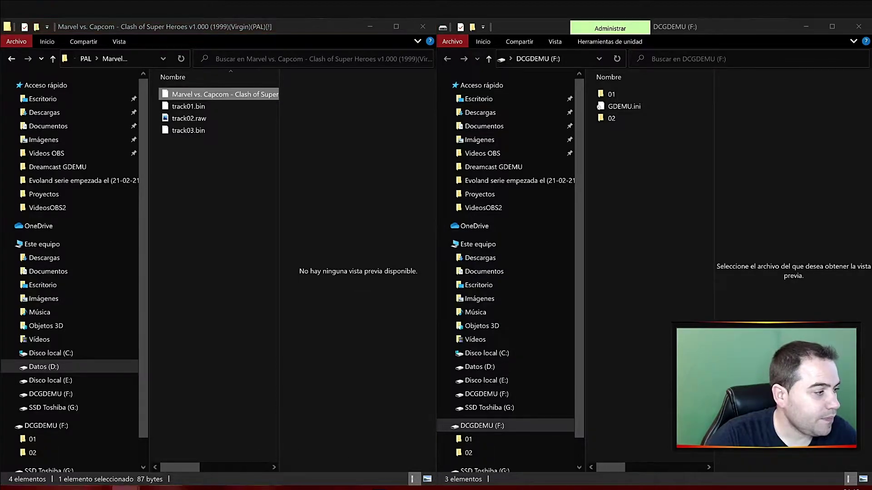
click(170, 443)
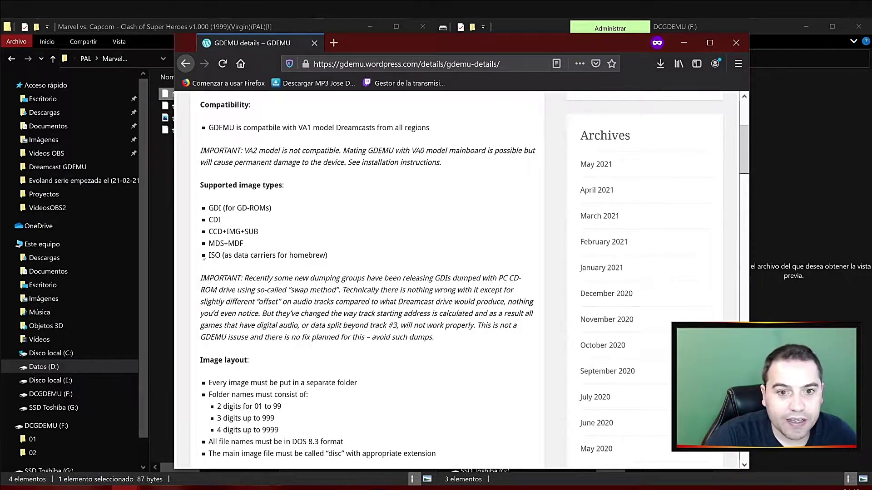
drag(336, 258, 210, 255)
scroll(213, 272, down, 2)
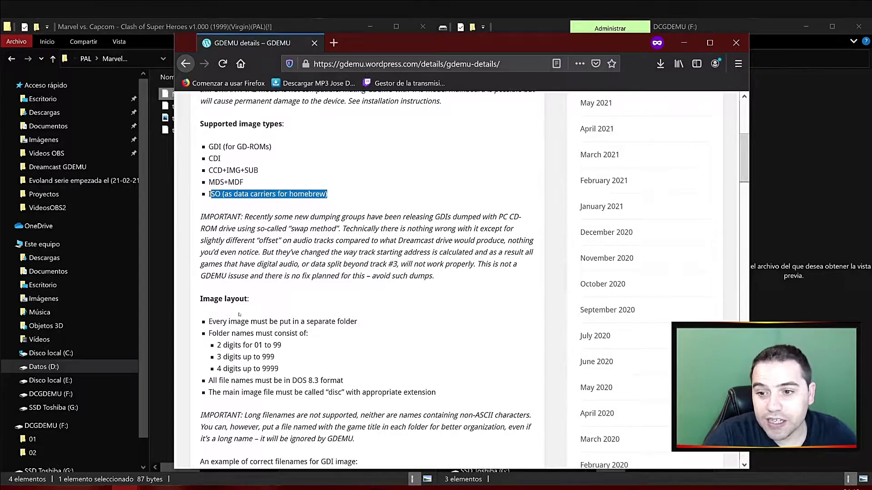
scroll(227, 311, down, 2)
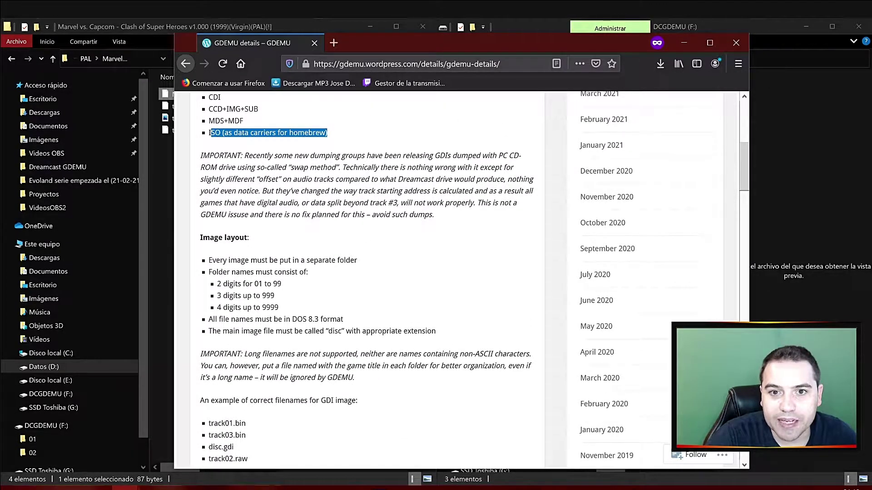
scroll(68, 326, down, 1)
scroll(250, 246, down, 2)
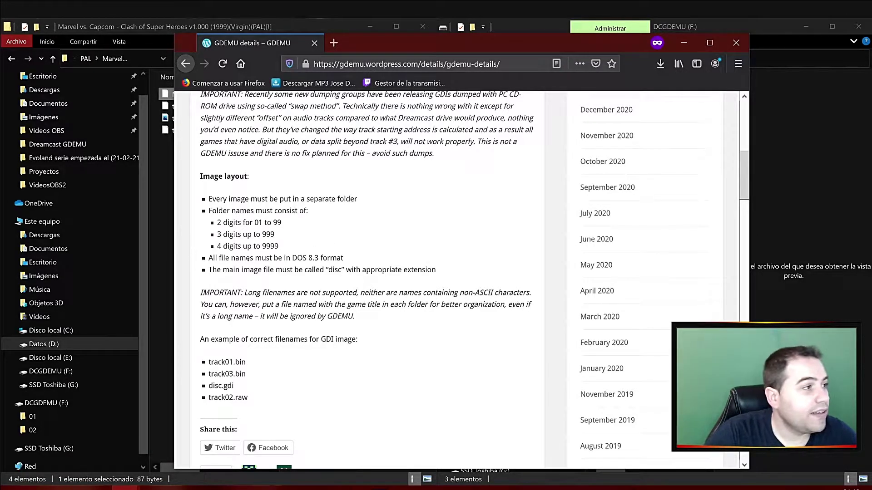
- Read the folder naming rules in the image layout section, covering two-, three- and four-digit folder numbers
double_click(272, 234)
click(268, 238)
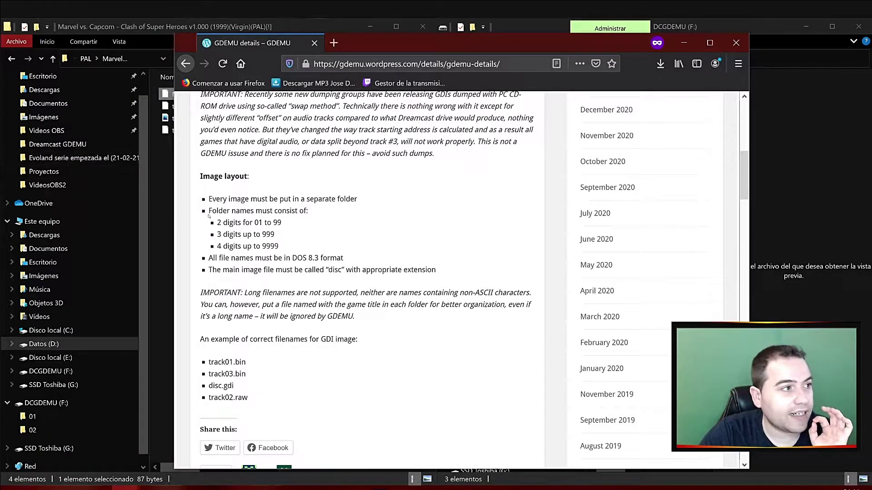
double_click(258, 223)
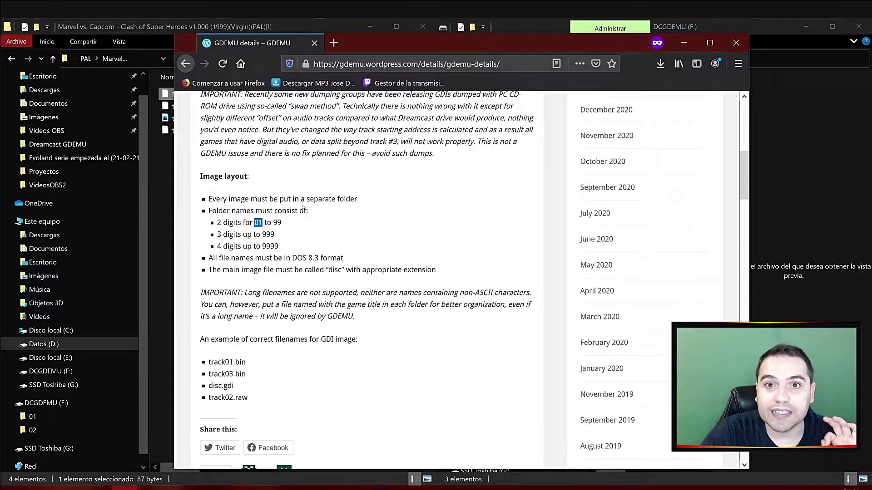
click(304, 247)
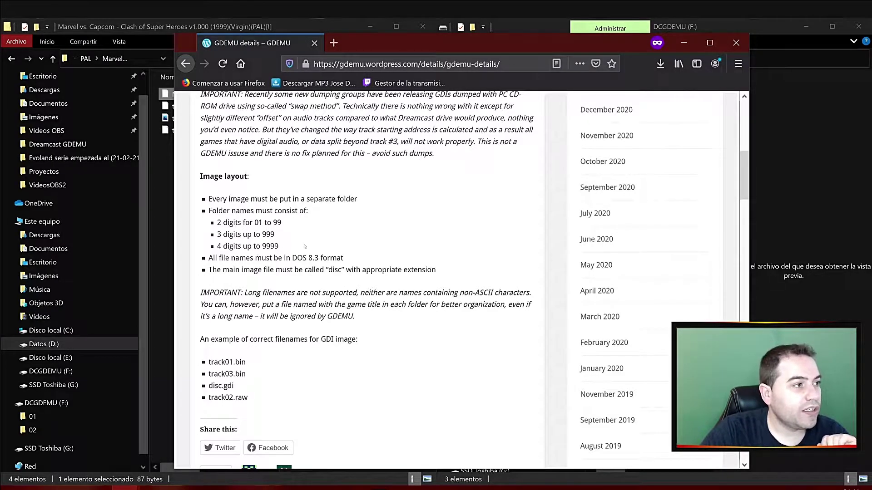
drag(304, 246, 217, 222)
click(254, 257)
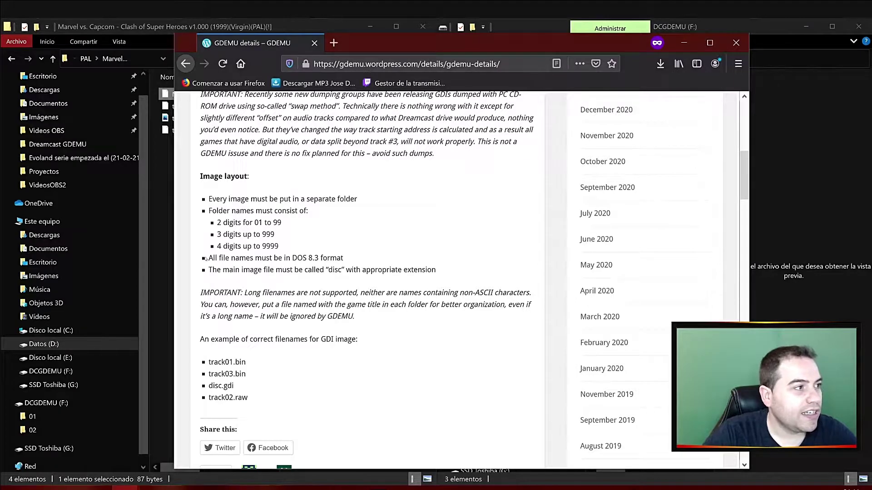
- Read the rules on DOS 8.3 file names and the main image file's name, and compare them with the disc.gdi example
drag(207, 259, 344, 259)
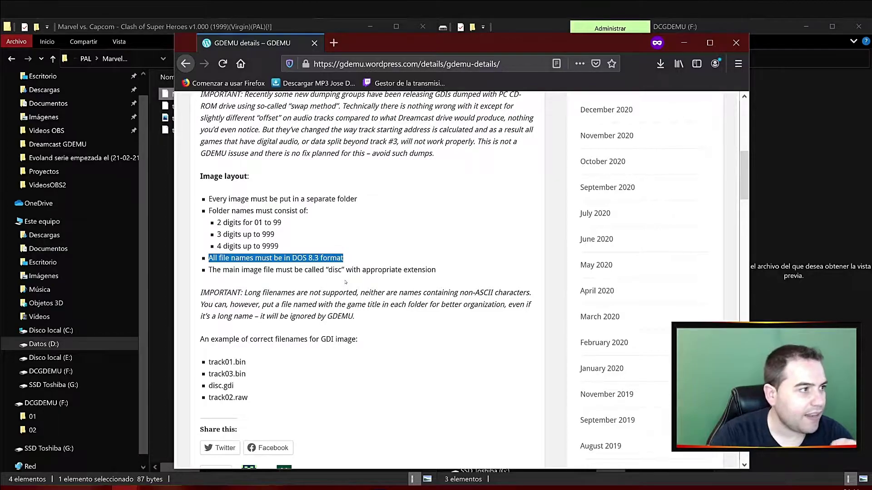
click(303, 279)
drag(209, 273, 437, 272)
click(257, 370)
drag(243, 390, 224, 386)
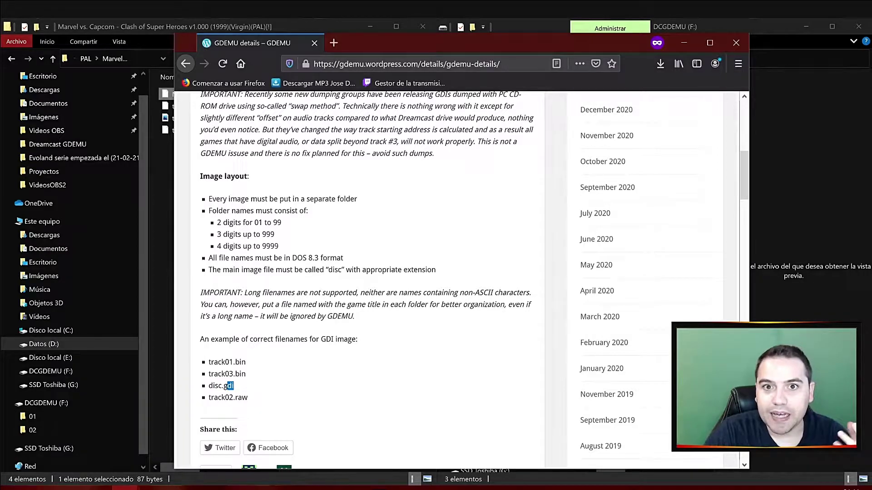
click(236, 388)
drag(222, 385, 203, 387)
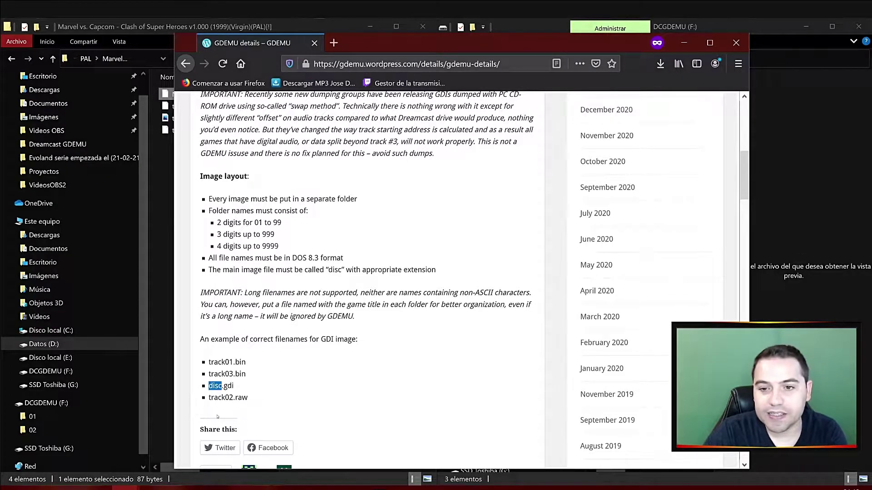
click(258, 366)
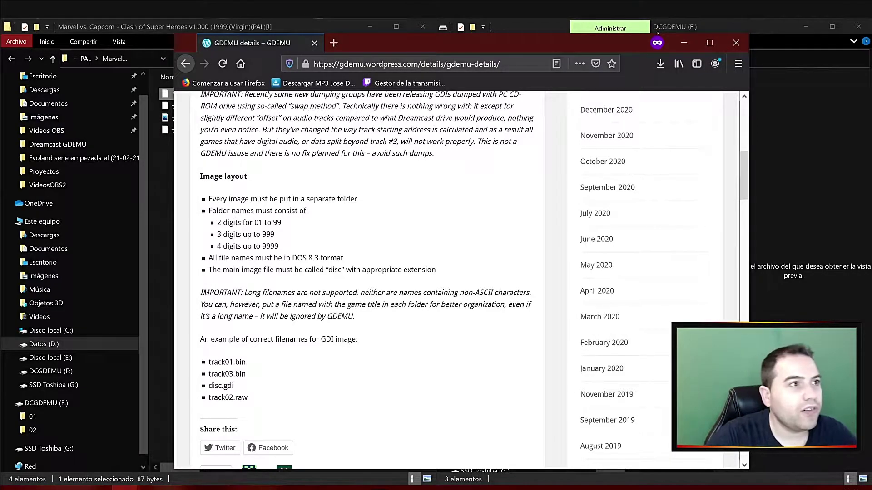
- Back in File Explorer, rename the Marvel vs. Capcom GDI file to MarvelvsCapcomClashofSuperHeroesPAL.gdi, without spaces, symbols, version, year or publisher
click(686, 43)
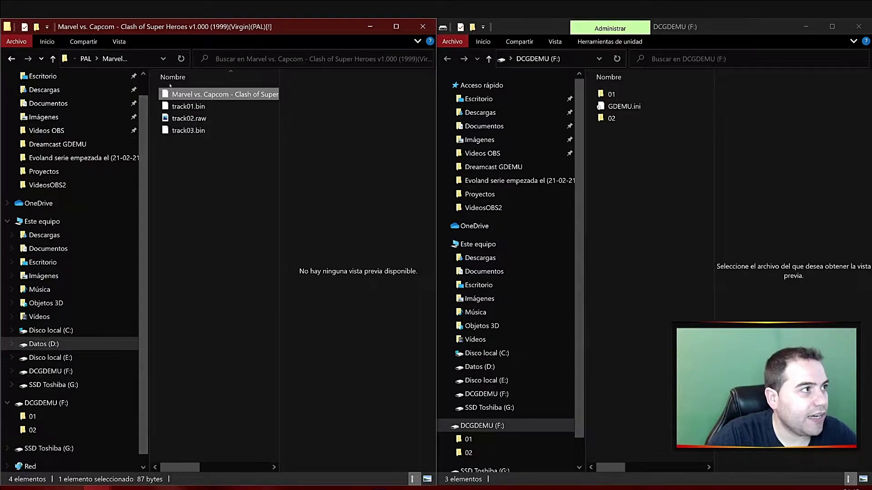
right_click(226, 94)
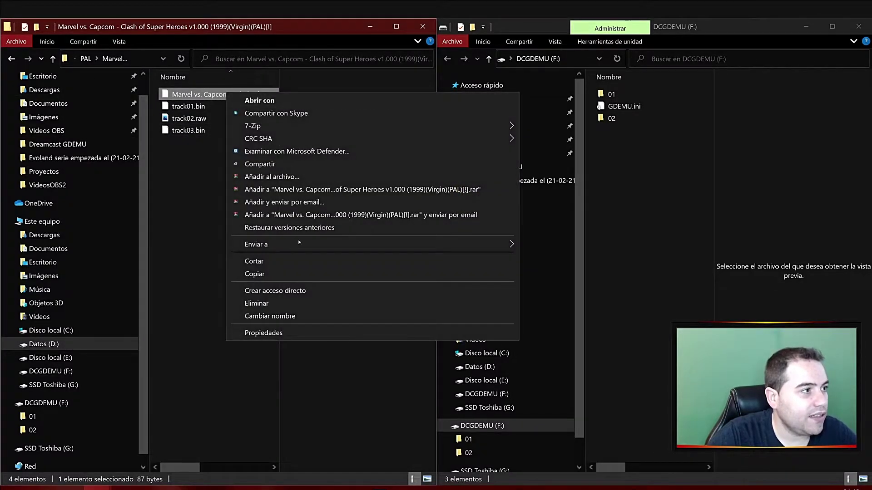
click(307, 316)
key(Right)
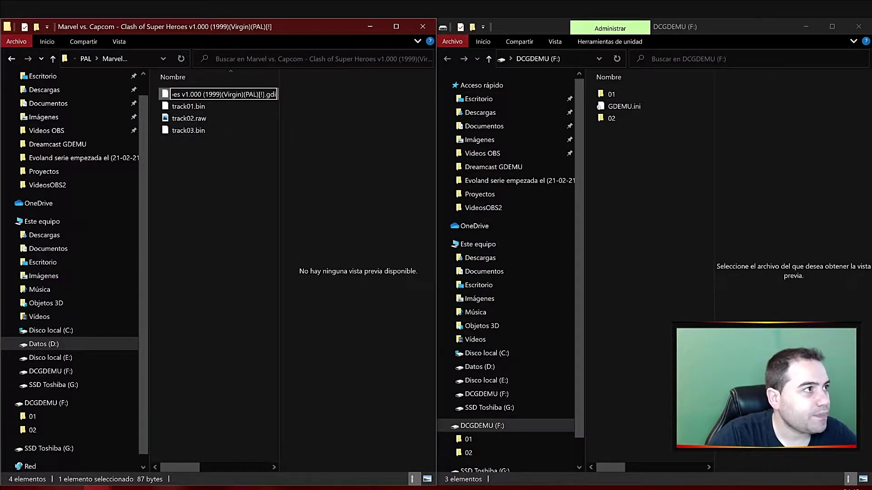
key(shift+End)
key(shift+Home)
key(ctrl+shift+Right)
key(ctrl+shift+Right)
key(ctrl+shift+Right)
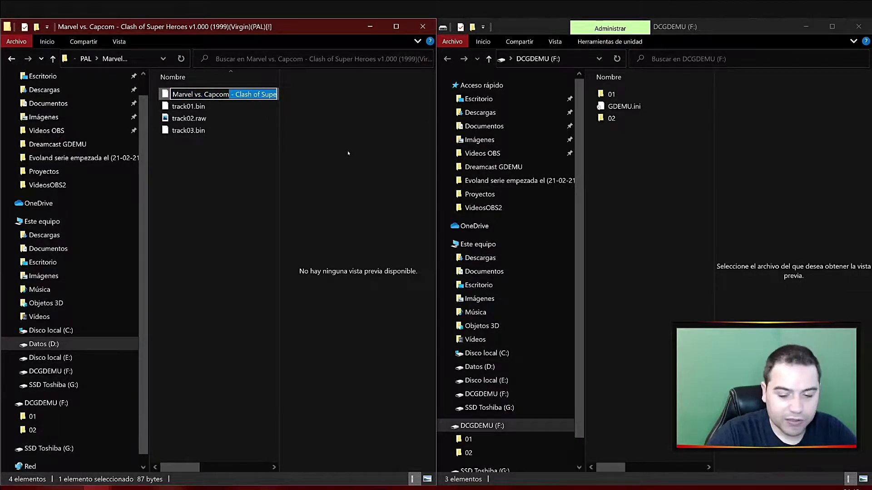
key(Left)
key(Delete)
key(Right)
key(Right)
key(Delete)
key(Delete)
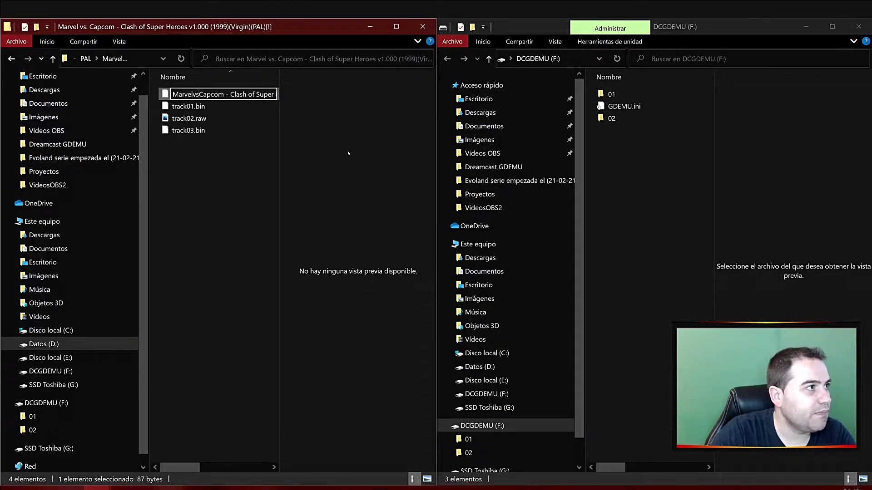
key(Delete)
key(Delete)
key(Delete)
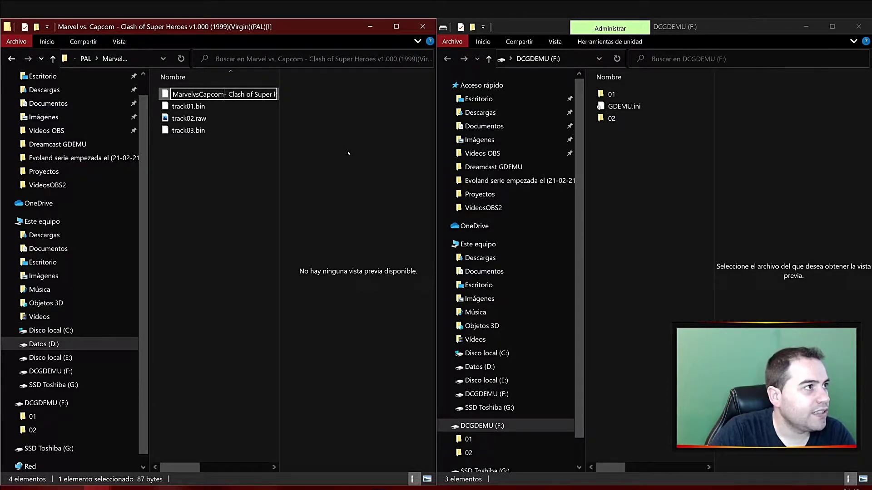
key(Delete)
key(Right)
key(Right)
key(Delete)
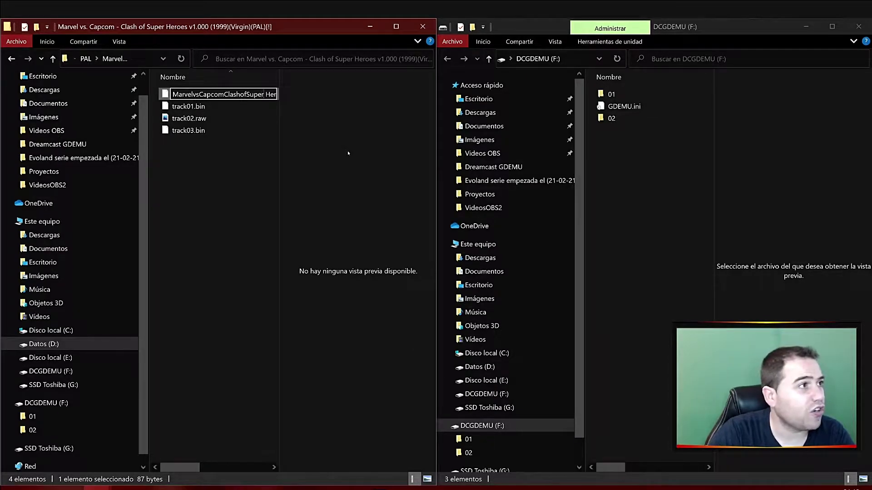
key(Right)
key(Right)
key(Right)
key(Right)
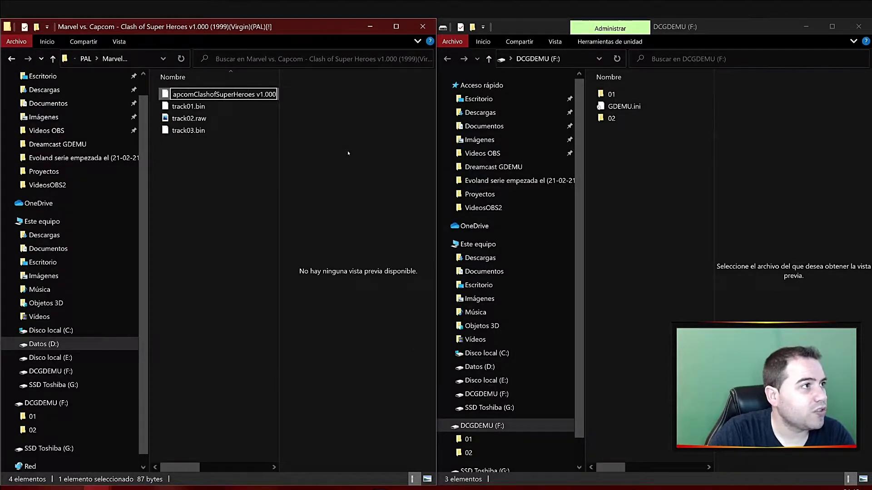
key(Delete)
key(Delete)
key(Delete)
key(Delete)
key(Delete)
key(Delete)
key(Delete)
key(Delete)
key(Delete)
key(Delete)
key(Delete)
key(Delete)
key(Delete)
key(Delete)
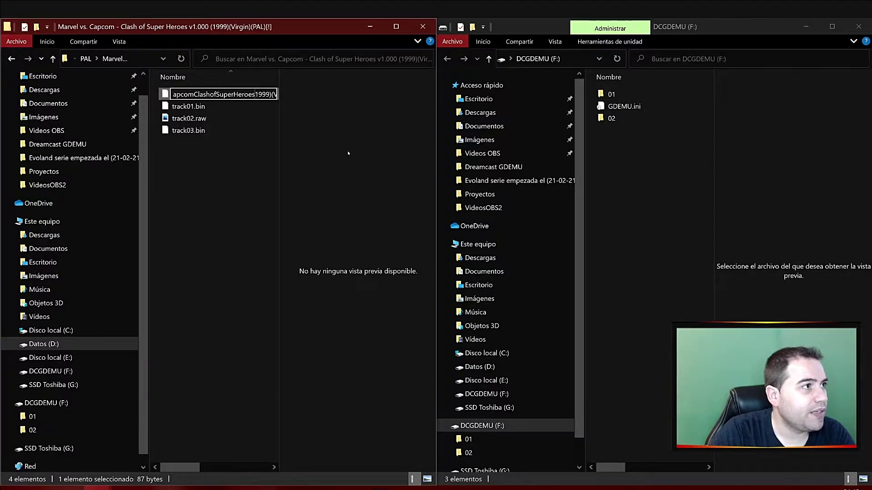
key(Delete)
key(Delete)
key(Delete)
key(Delete)
key(Delete)
key(Delete)
key(Delete)
key(Delete)
key(Delete)
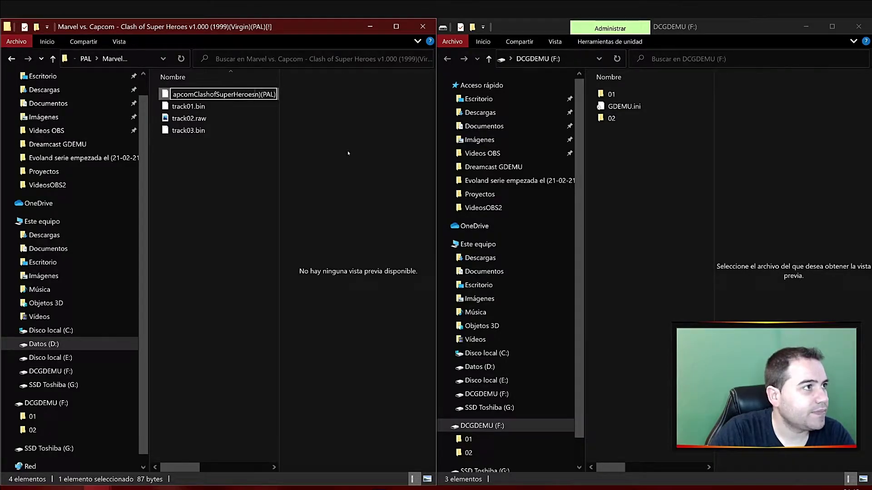
key(Right)
key(Right)
key(Right)
key(Delete)
key(Delete)
key(Delete)
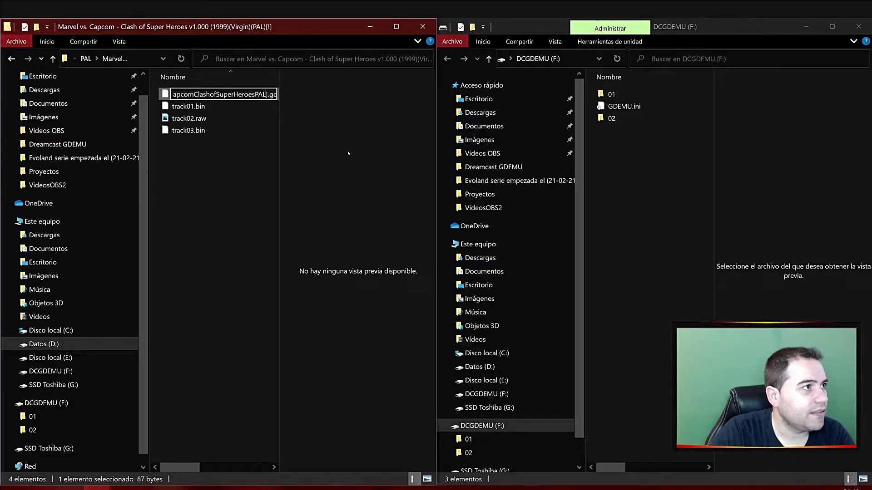
click(255, 168)
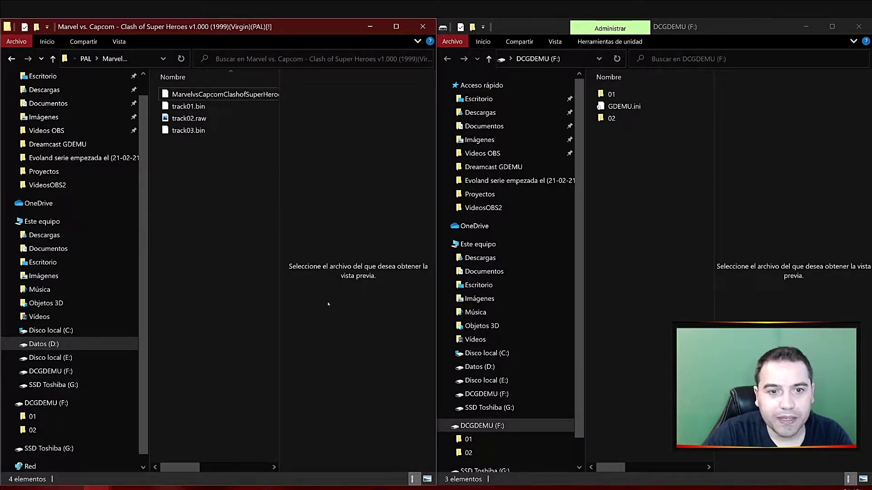
- Copy the renamed GDI file and the three track files into folder 02 on the DCGDEMU (F:) card
drag(231, 247, 193, 92)
right_click(194, 91)
click(222, 235)
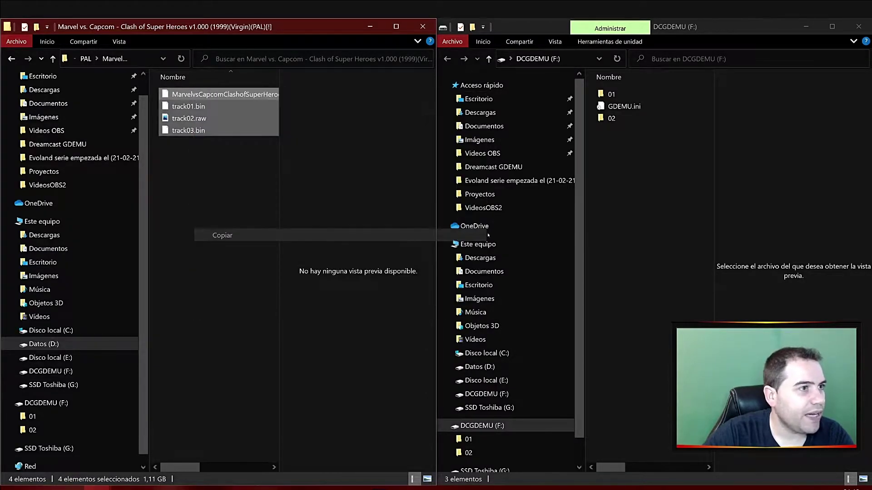
click(613, 119)
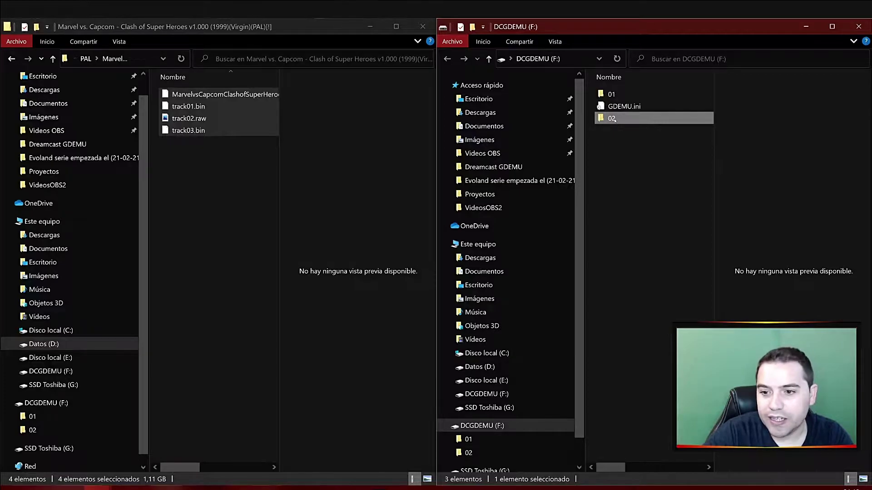
double_click(618, 120)
right_click(628, 136)
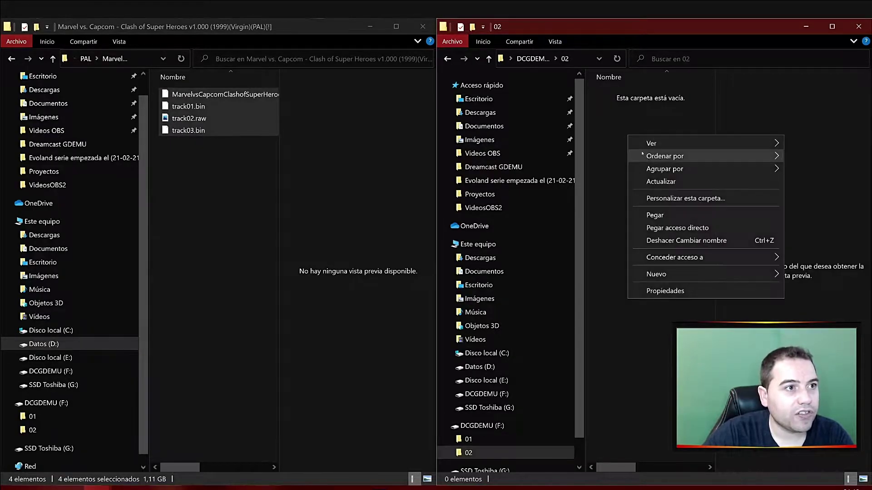
click(655, 216)
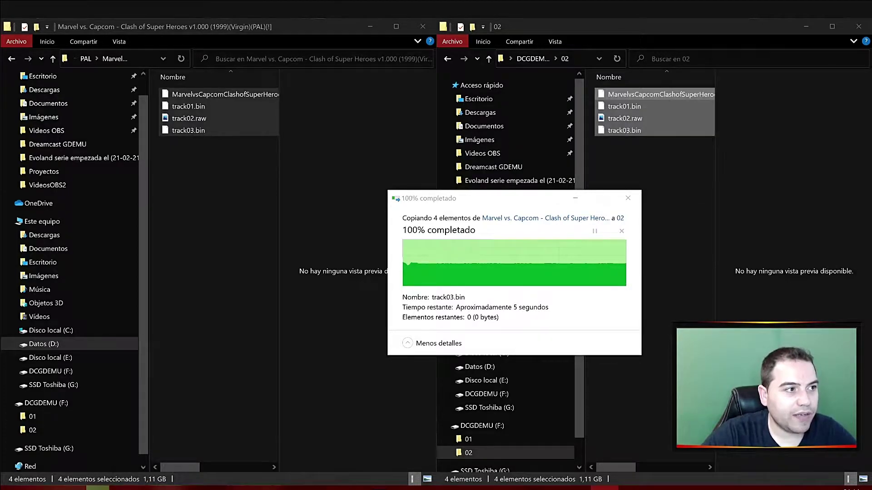
click(640, 179)
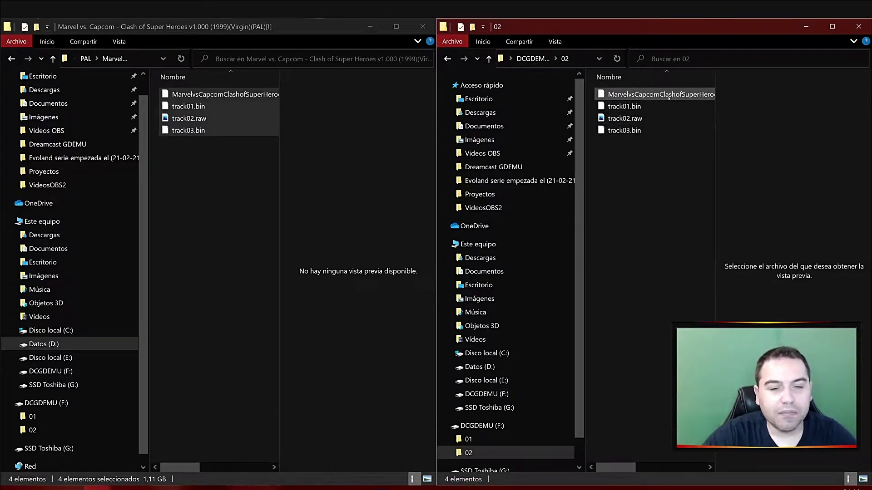
- Check the full name of the GDI file in folder 02, and return to the root of the DCGDEMU card
mouse_move(663, 95)
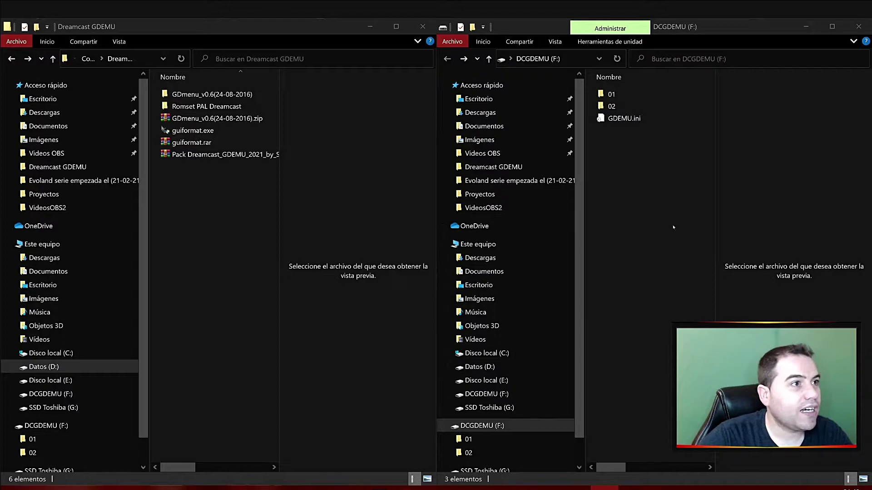
double_click(612, 106)
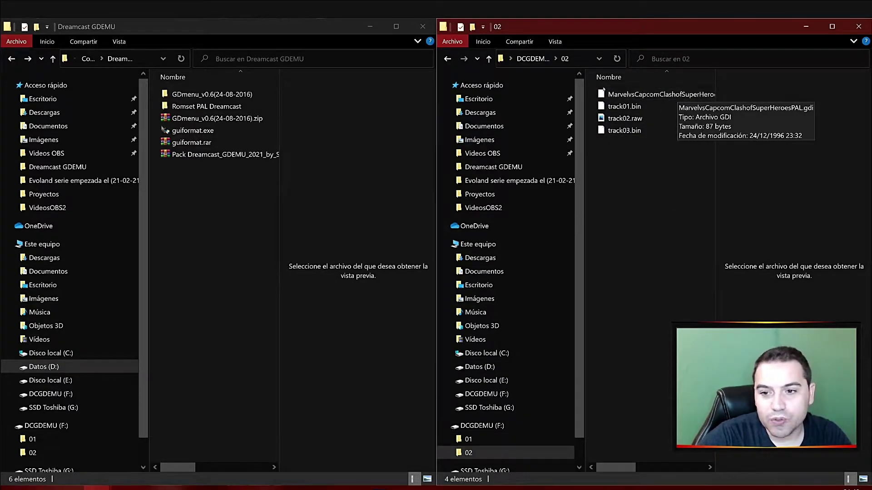
key(BackSpace)
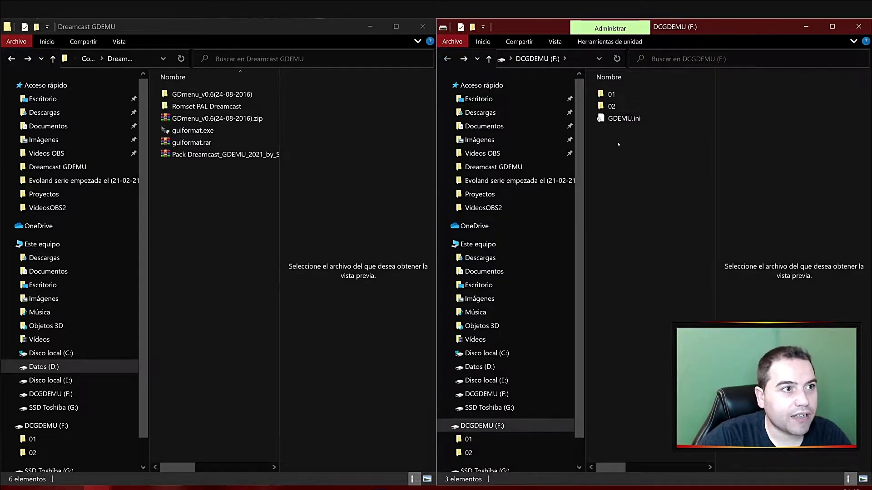
- Create a new folder named 03 in the root of the DCGDEMU card
right_click(618, 143)
mouse_move(668, 286)
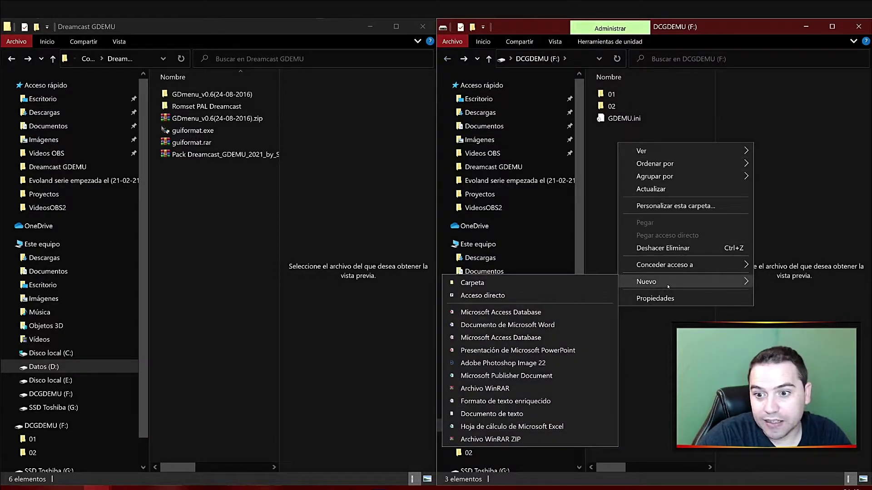
click(444, 285)
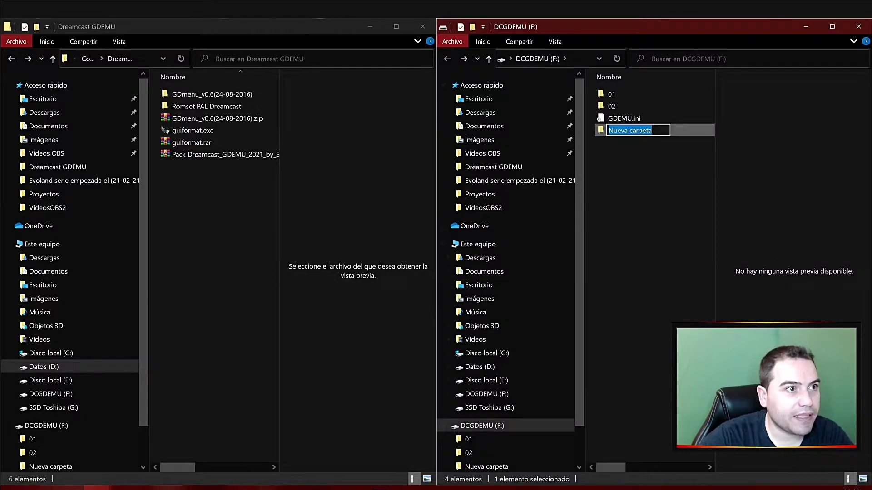
text(03)
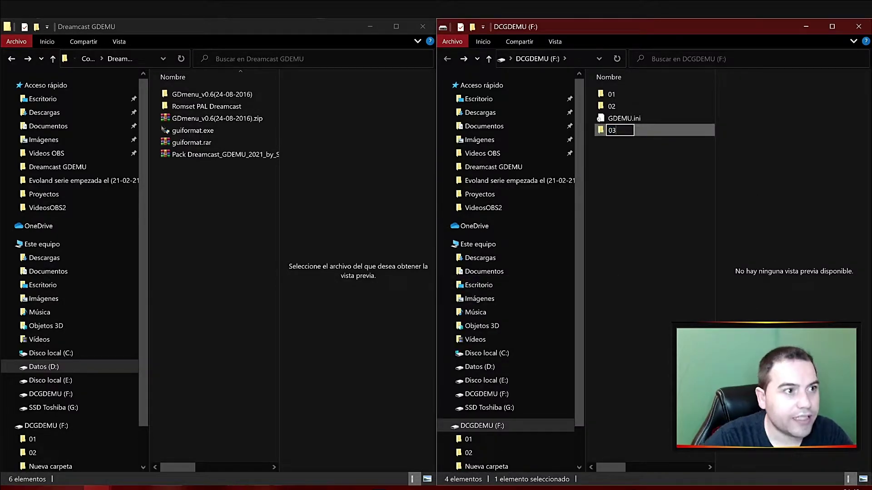
click(656, 261)
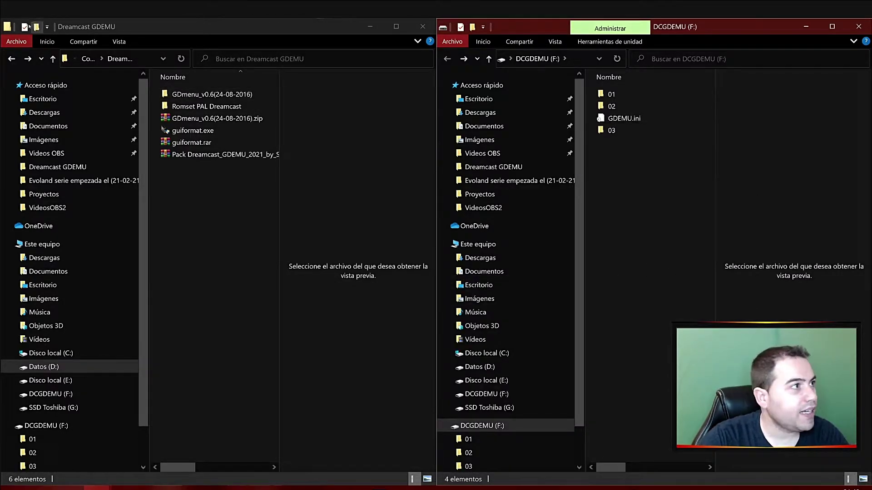
- Open the folder of King of Fighters games inside Dreamcast GDEMU, going through Romset PAL Dreamcast and Dreamcast
click(11, 59)
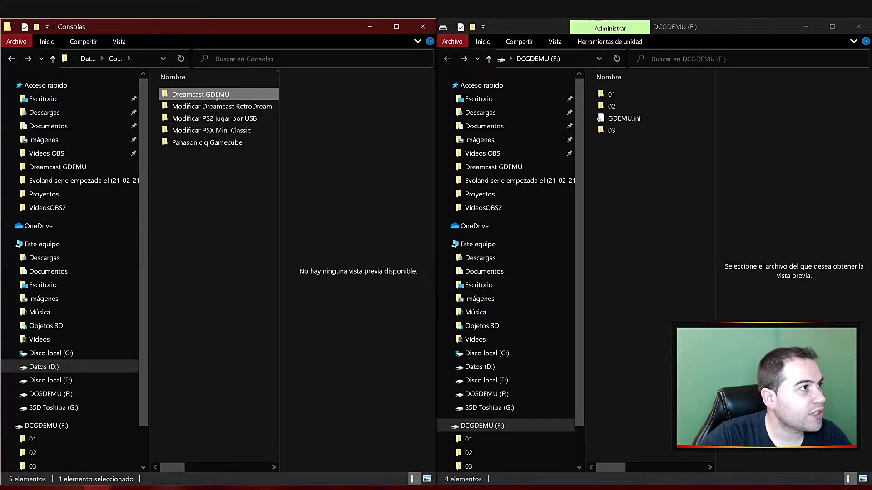
key(Return)
double_click(200, 93)
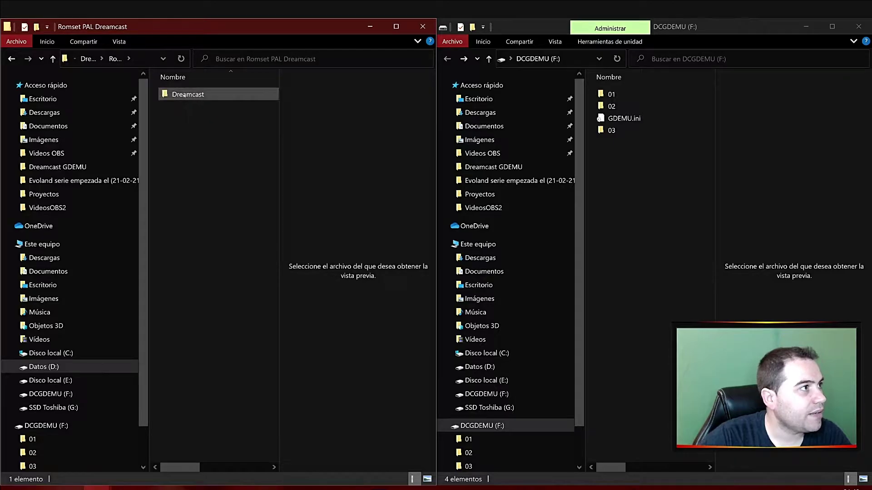
double_click(197, 93)
double_click(196, 94)
double_click(193, 94)
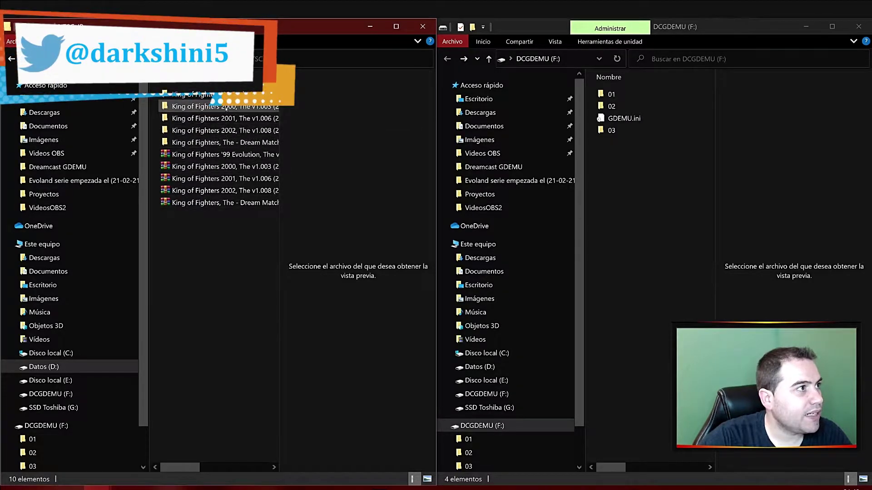
- Copy the GDI file and three track files of King of Fighters '99 Evolution into folder 03 on the DCGDEMU card
click(195, 94)
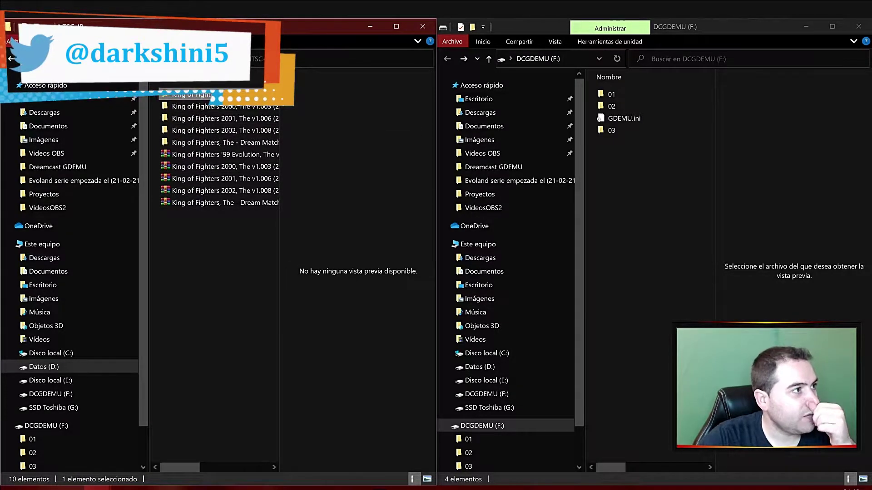
double_click(195, 95)
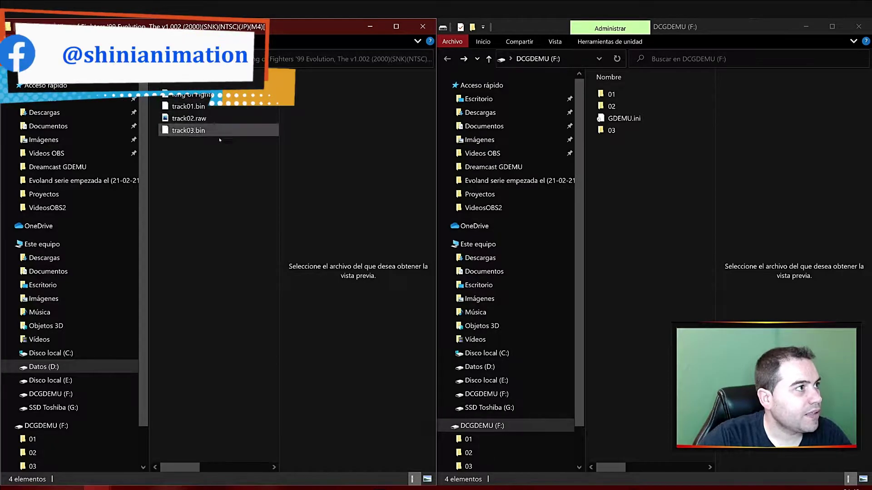
drag(201, 97, 237, 250)
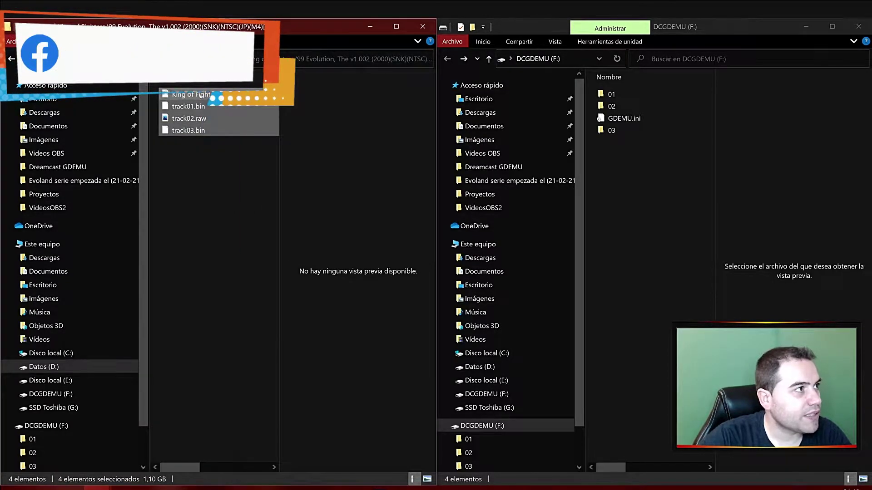
key(shift+F10)
click(242, 239)
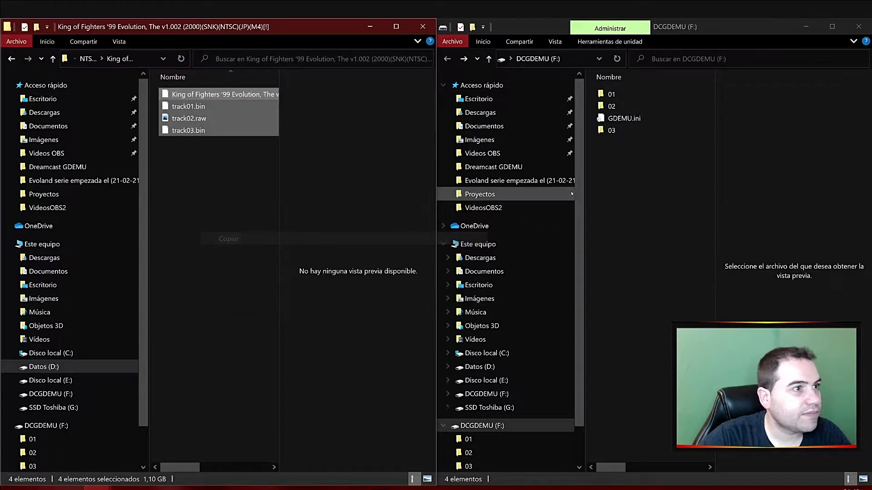
double_click(611, 131)
right_click(624, 130)
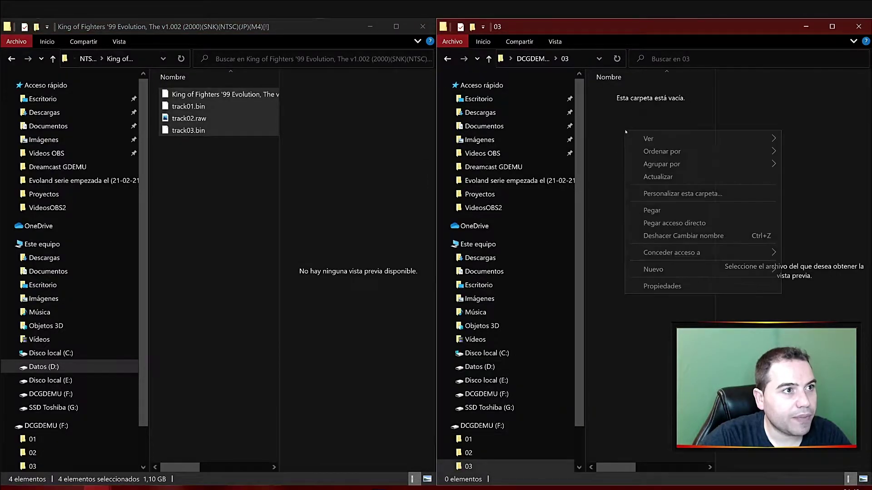
click(666, 210)
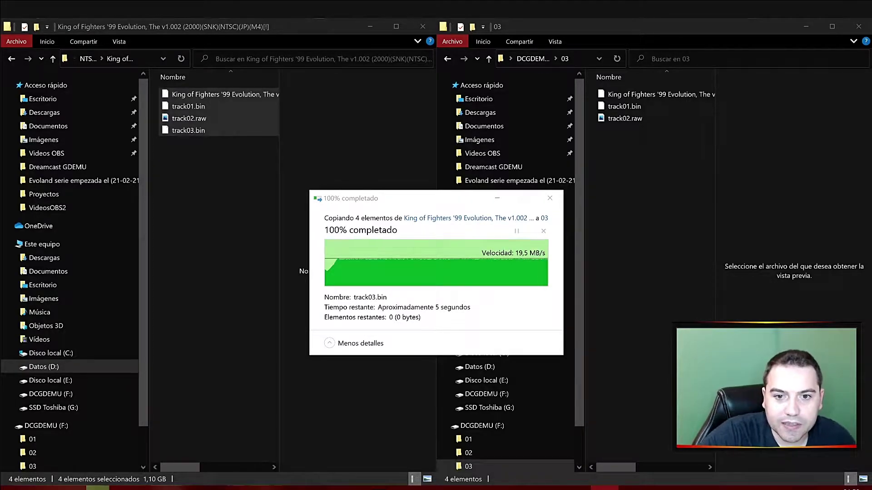
- Rename the GDI file in folder 03 as KingofFighters99EvolutionNTSCJP.gdi, without spaces, brackets or symbols
click(638, 185)
right_click(652, 94)
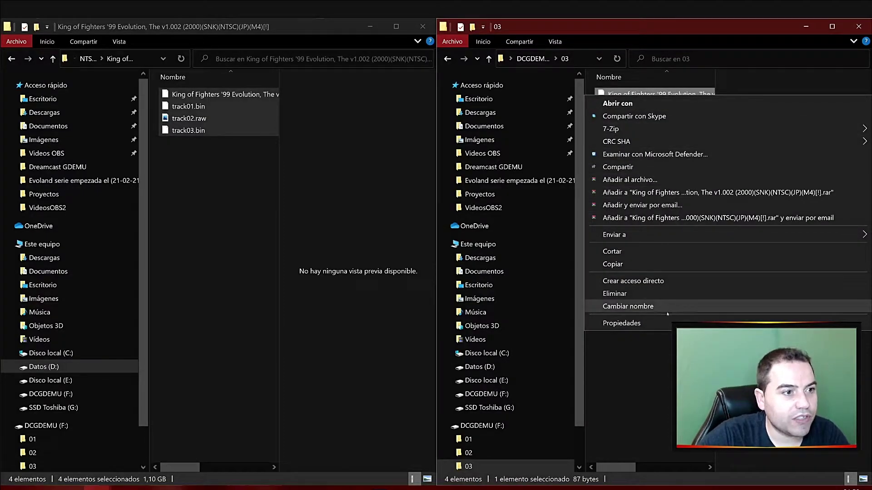
click(628, 306)
click(696, 94)
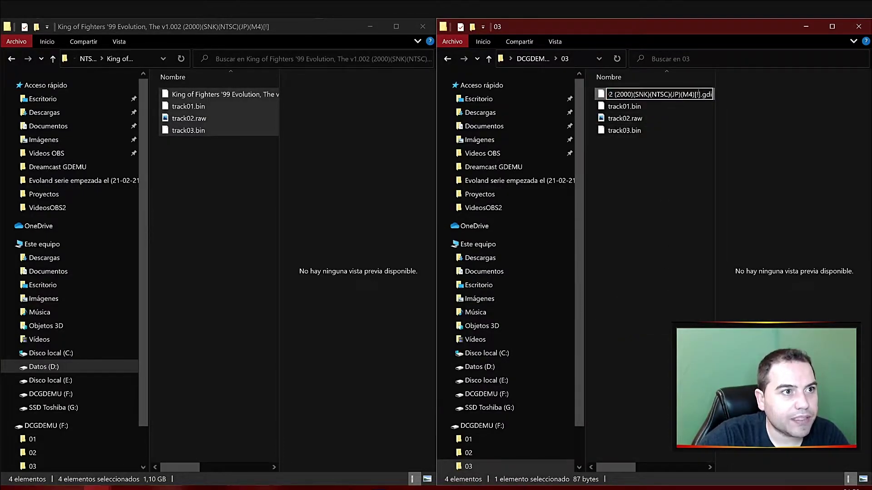
drag(702, 94, 669, 94)
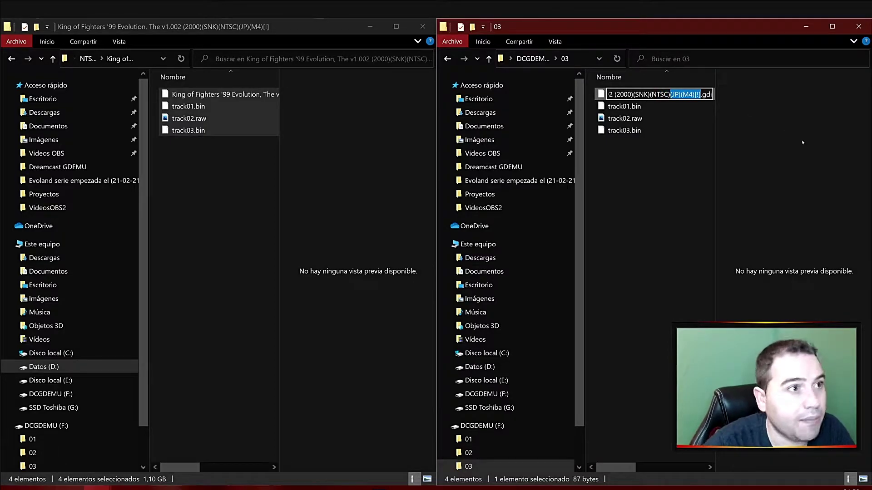
key(Left)
key(BackSpace)
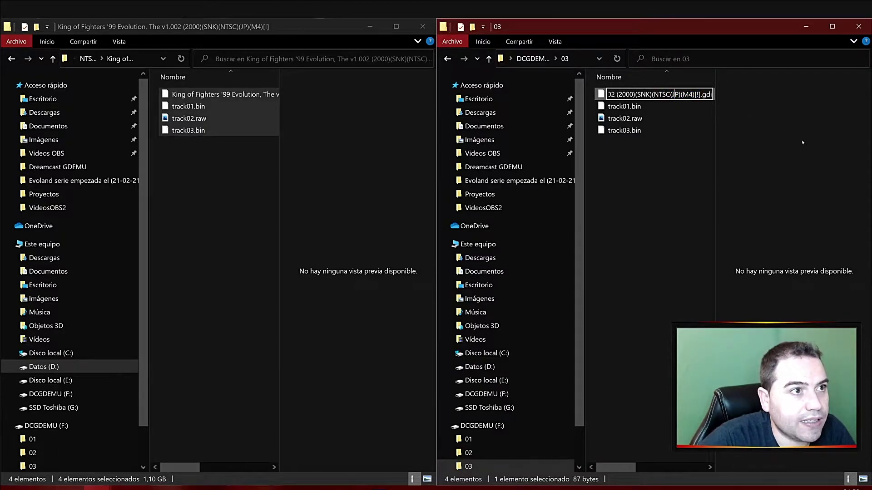
key(BackSpace)
key(Right)
key(Right)
key(Delete)
key(Delete)
key(Delete)
key(Delete)
key(Delete)
key(Delete)
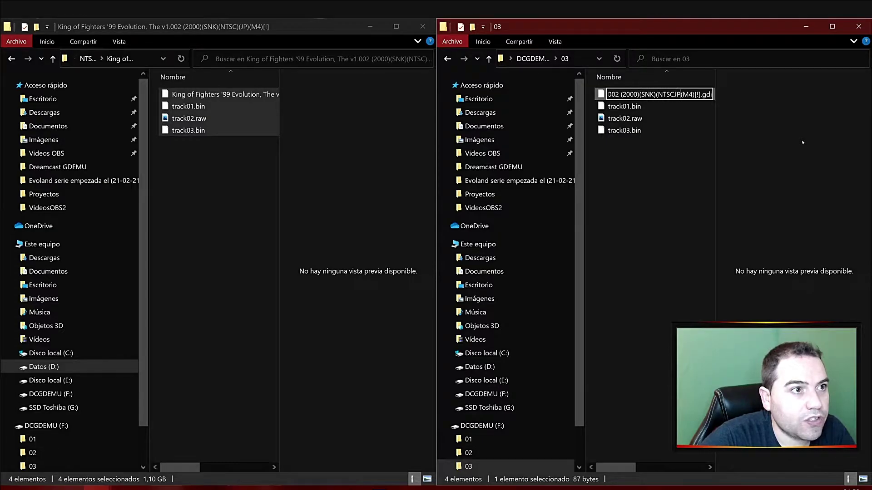
key(Delete)
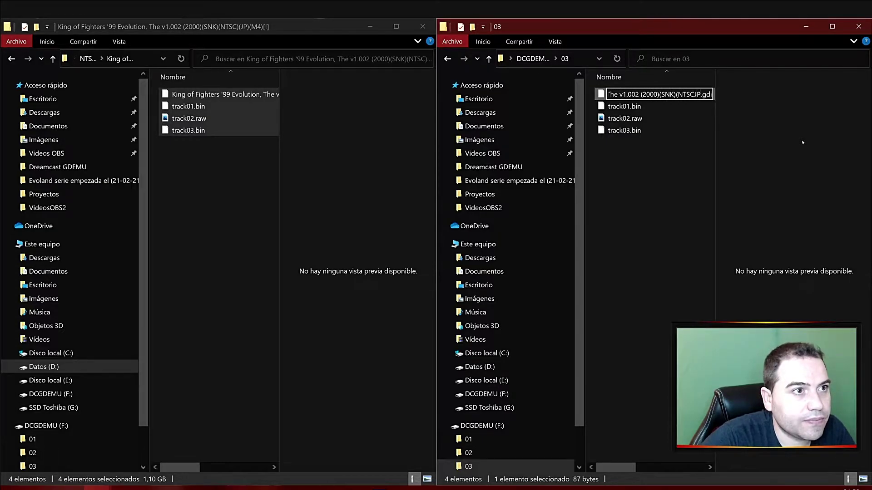
key(Left)
key(Left)
key(Left)
key(Left)
key(Left)
key(Left)
key(Left)
key(BackSpace)
key(BackSpace)
key(BackSpace)
key(BackSpace)
key(BackSpace)
key(BackSpace)
key(BackSpace)
key(BackSpace)
key(BackSpace)
key(BackSpace)
key(BackSpace)
key(BackSpace)
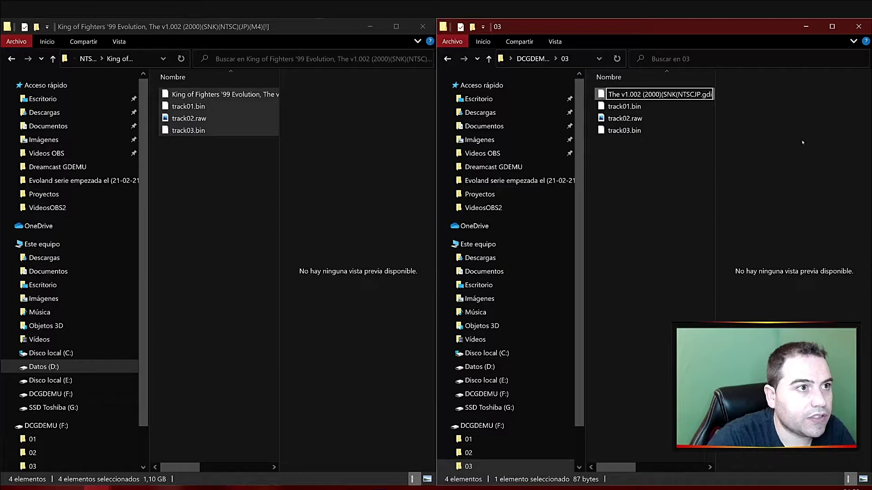
key(BackSpace)
key(BackSpace)
key(BackSpace)
key(BackSpace)
key(BackSpace)
key(BackSpace)
key(BackSpace)
key(BackSpace)
key(BackSpace)
key(BackSpace)
key(BackSpace)
key(BackSpace)
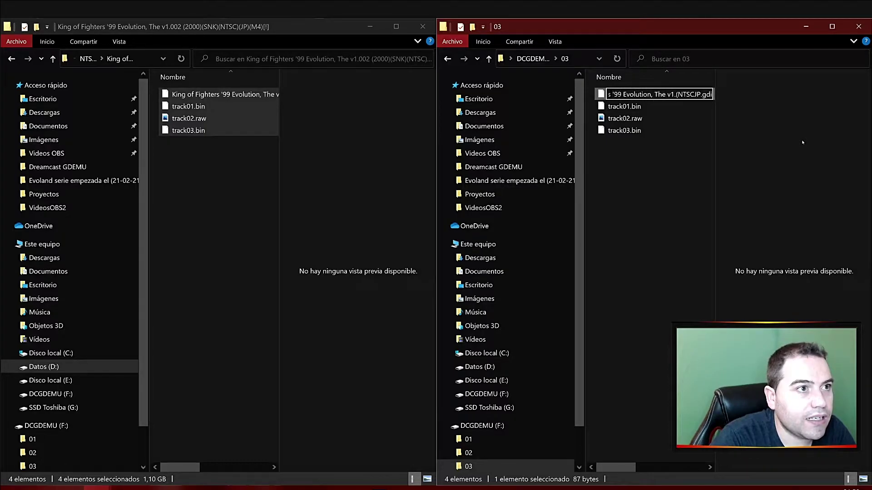
key(Delete)
key(BackSpace)
key(BackSpace)
key(Right)
key(Right)
key(Delete)
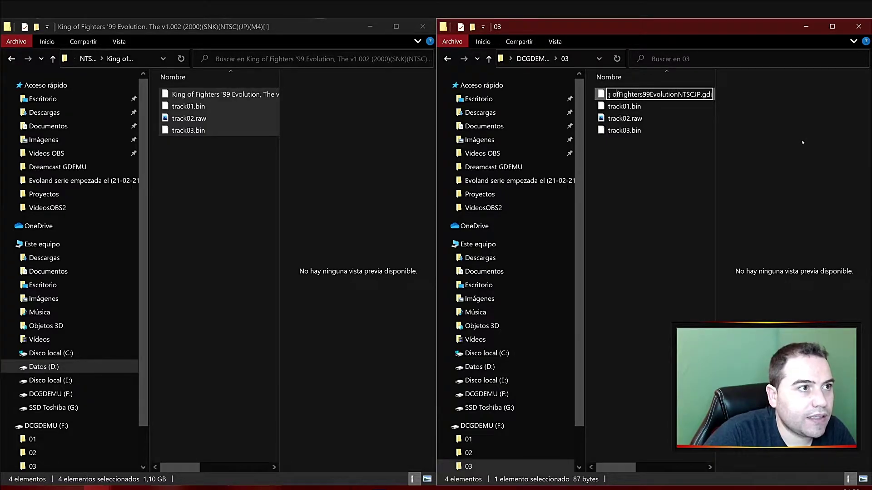
key(Delete)
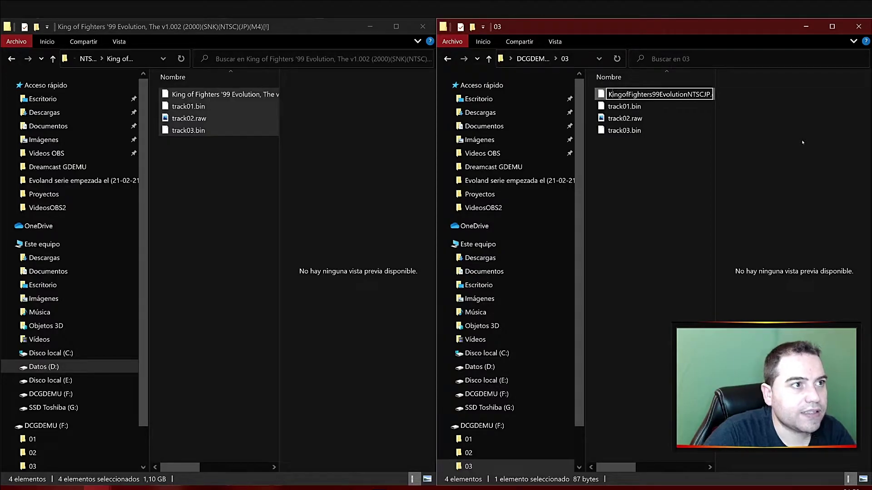
key(End)
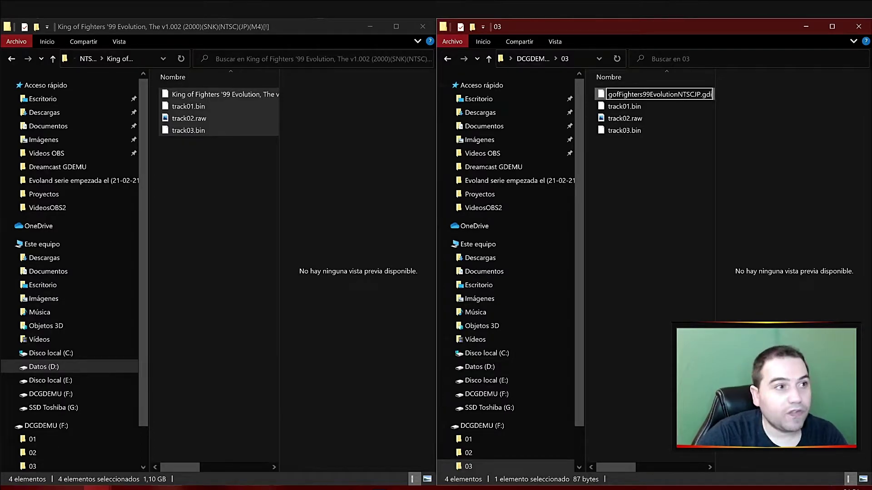
click(691, 299)
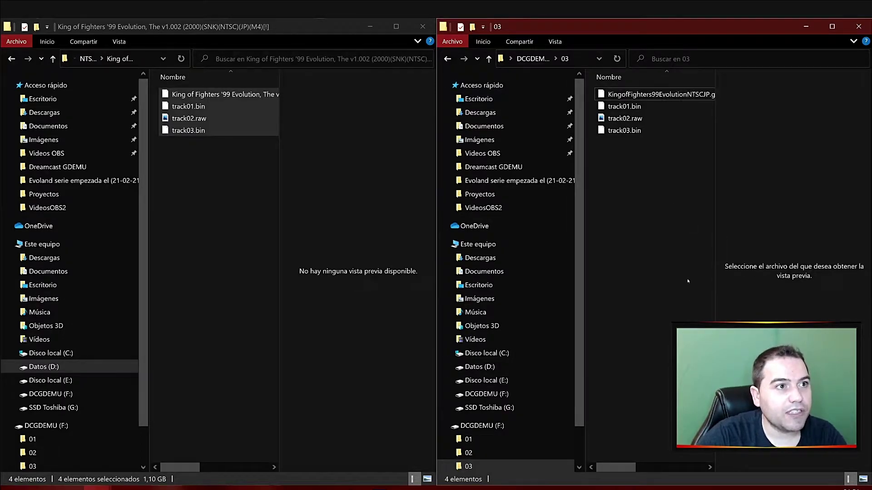
- Review folders 01, 02 and 03 in the card's root, check the contents of folder 03, and return to the root
click(488, 59)
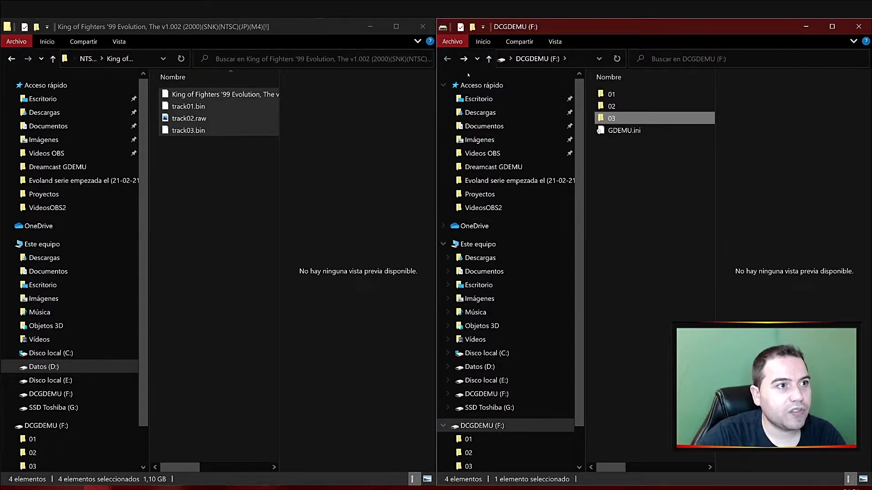
click(629, 97)
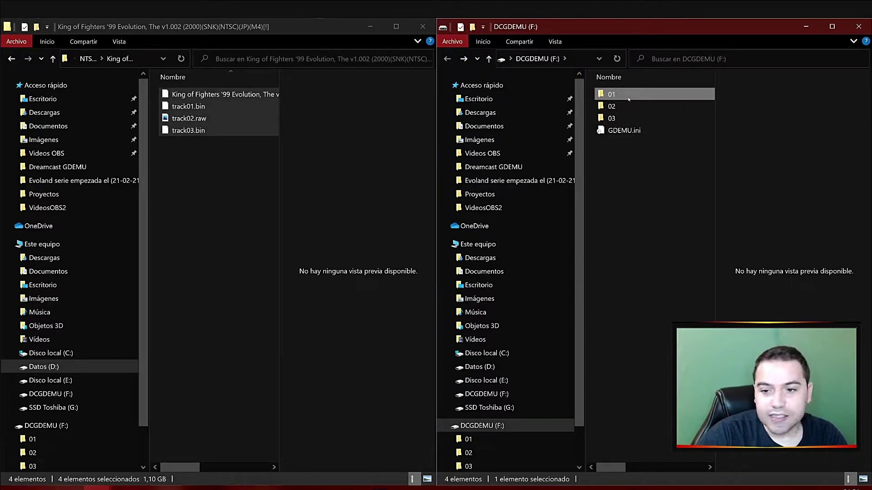
click(635, 108)
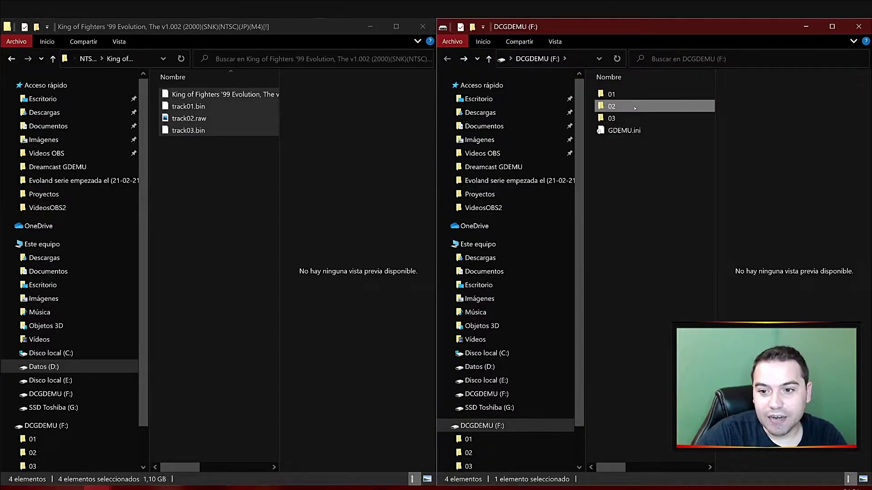
click(634, 118)
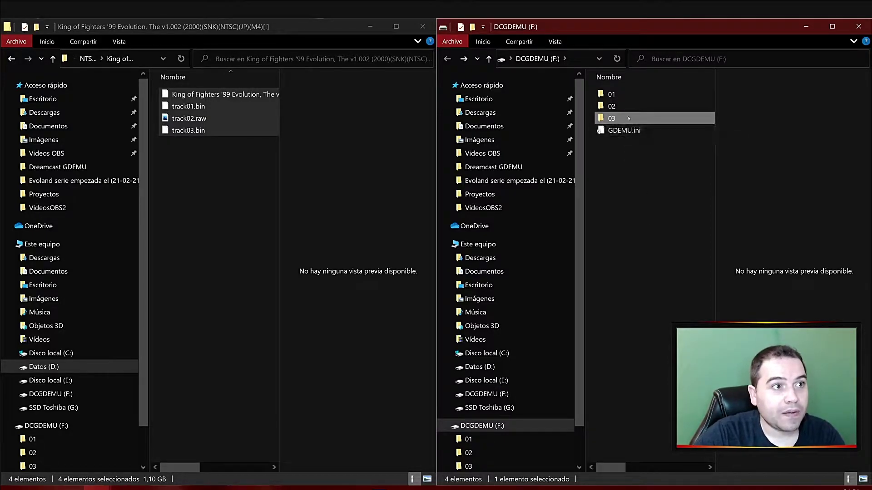
key(Return)
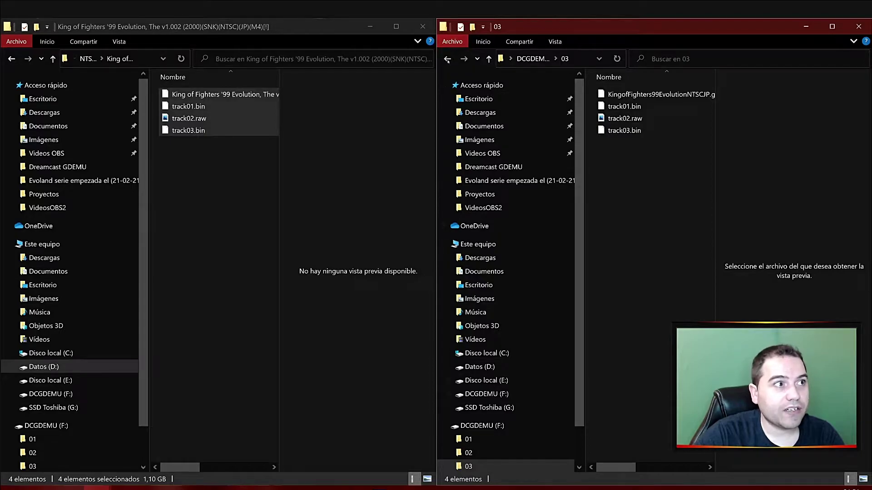
key(BackSpace)
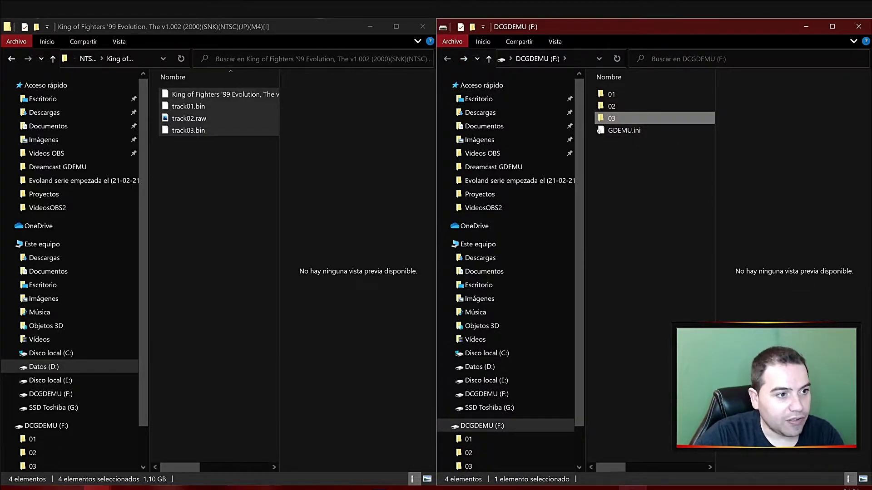
- Leave the NTSC-JP game folders and open the PAL folder inside Games
key(BackSpace)
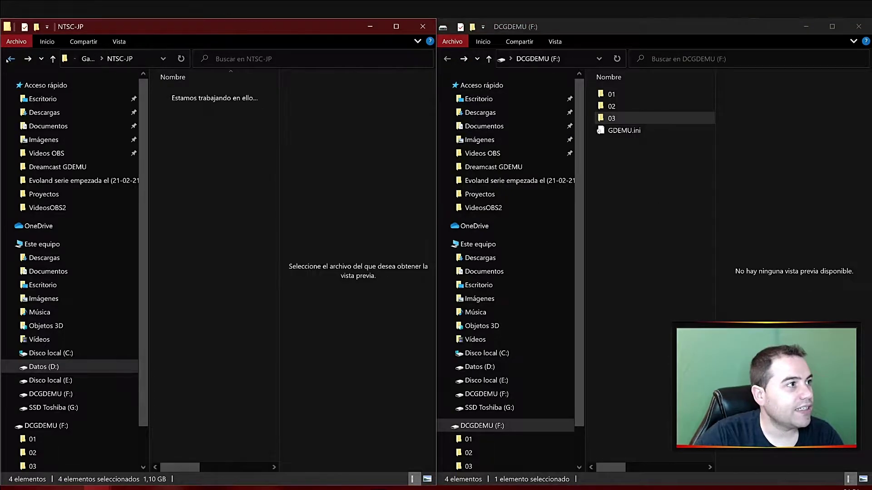
key(BackSpace)
key(Down)
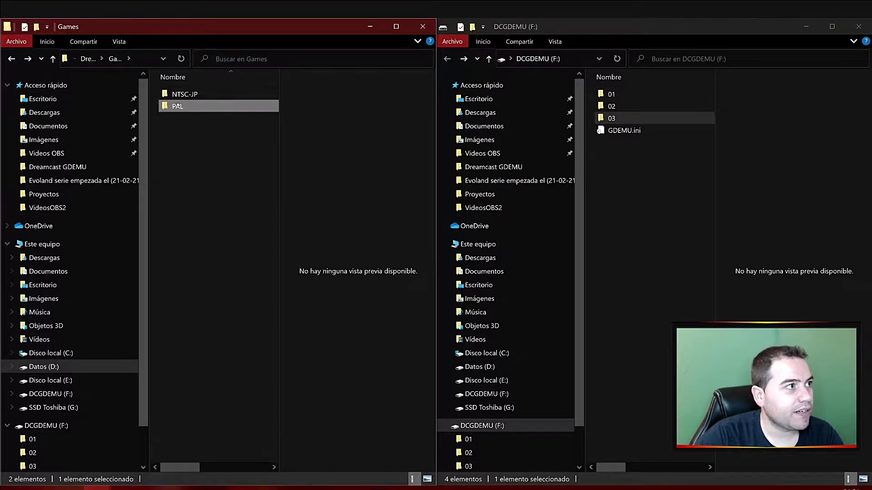
key(Return)
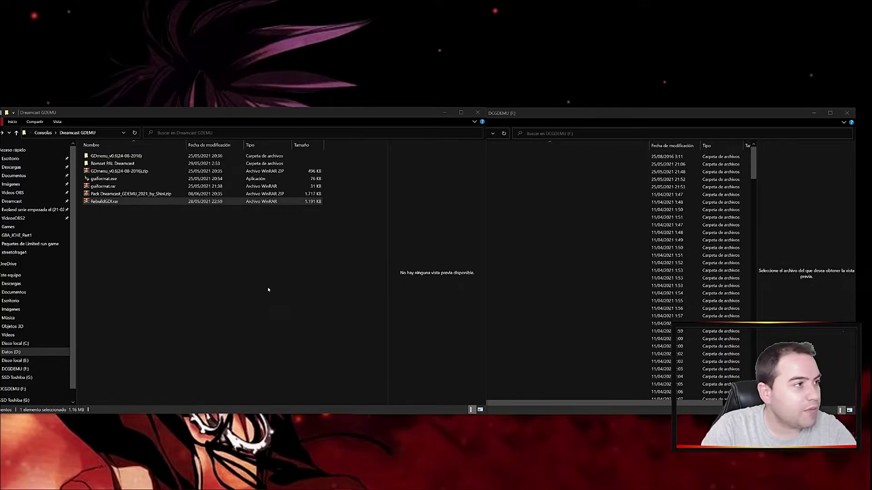
- Move the Dreamcast GDEMU and DCGDEMU (F:) windows apart on the desktop
click(141, 195)
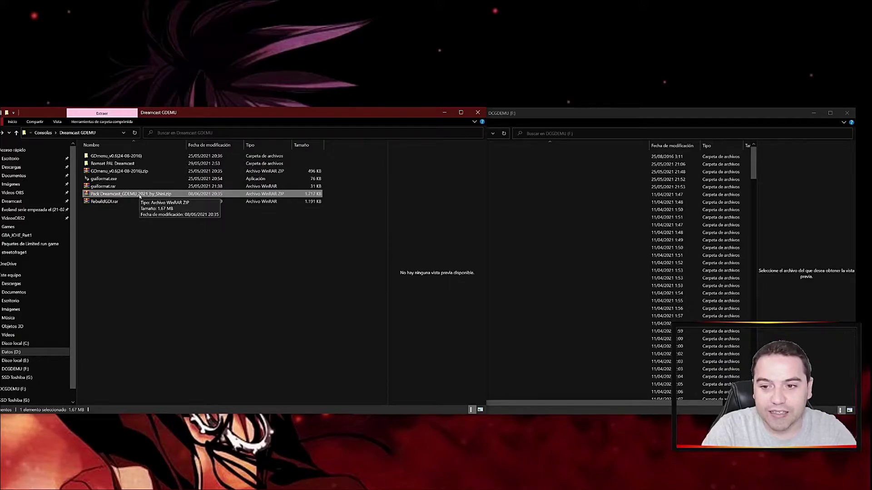
click(106, 203)
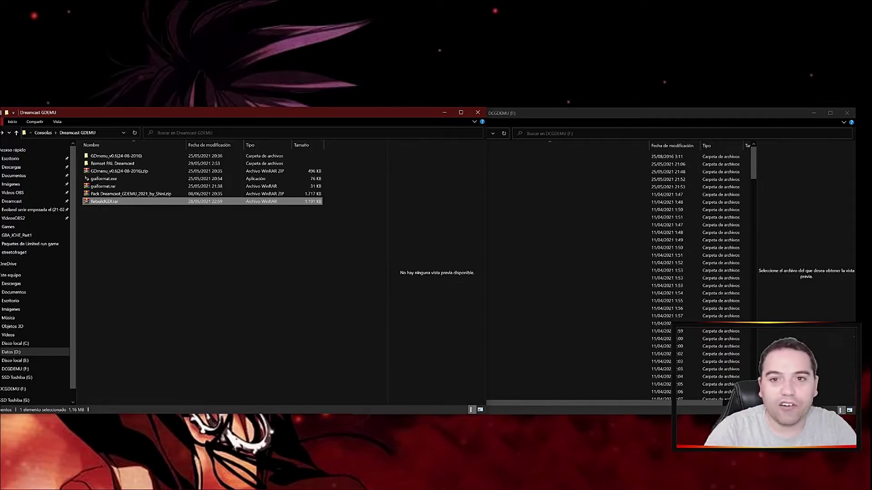
drag(228, 112, 219, 11)
drag(569, 113, 579, 182)
- Look over RebuildGDI.rar, Pack Dreamcast_GDEMU_2021_by_Shini.zip and the GDmenu files in the Dreamcast GDEMU folder
click(99, 101)
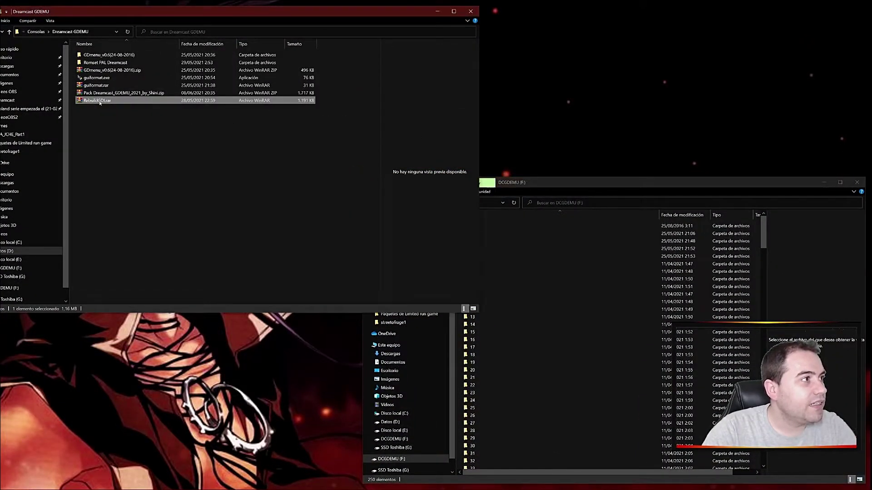
click(119, 94)
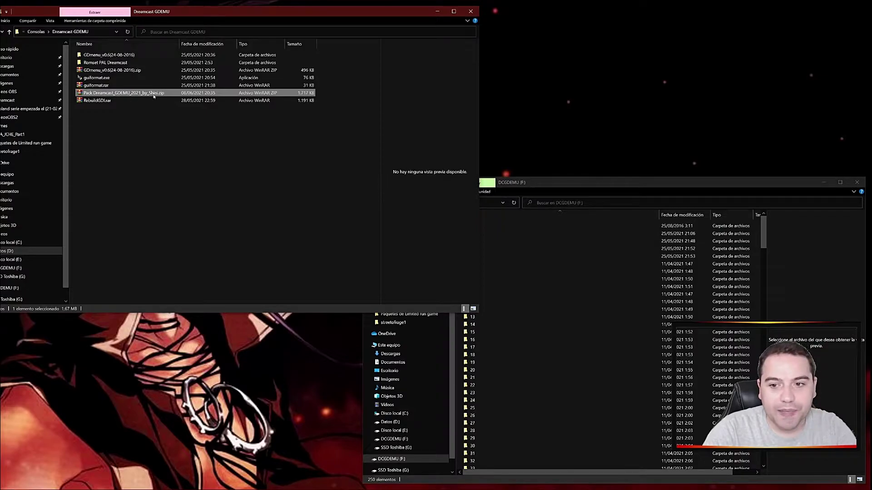
click(100, 58)
click(97, 71)
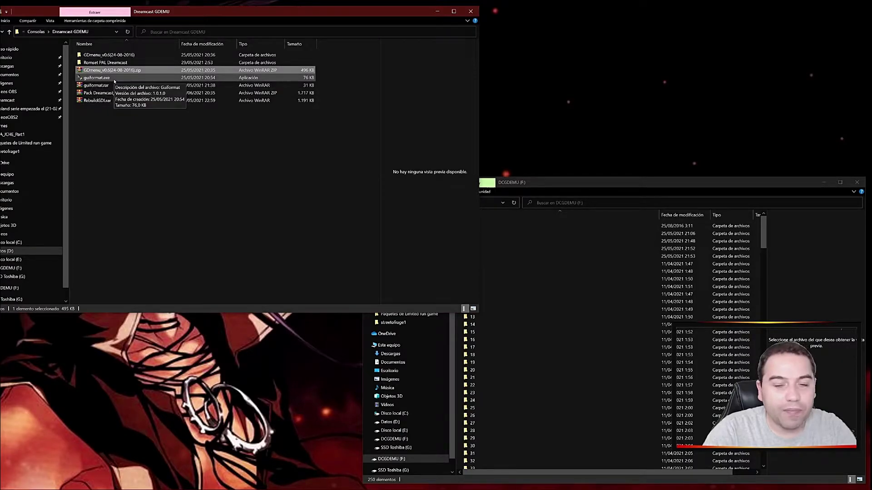
- Extract RebuildGDI.rar into its own RebuildGDI folder inside Dreamcast GDEMU and open that folder
click(97, 102)
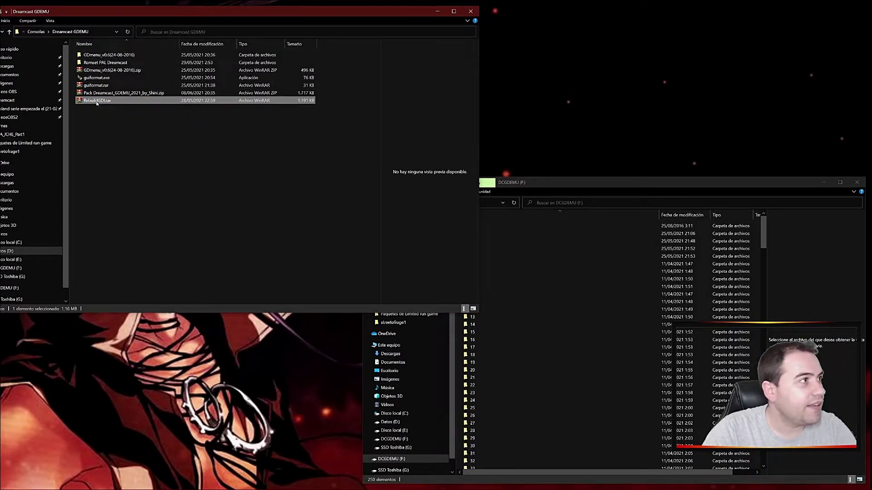
right_click(96, 103)
click(145, 147)
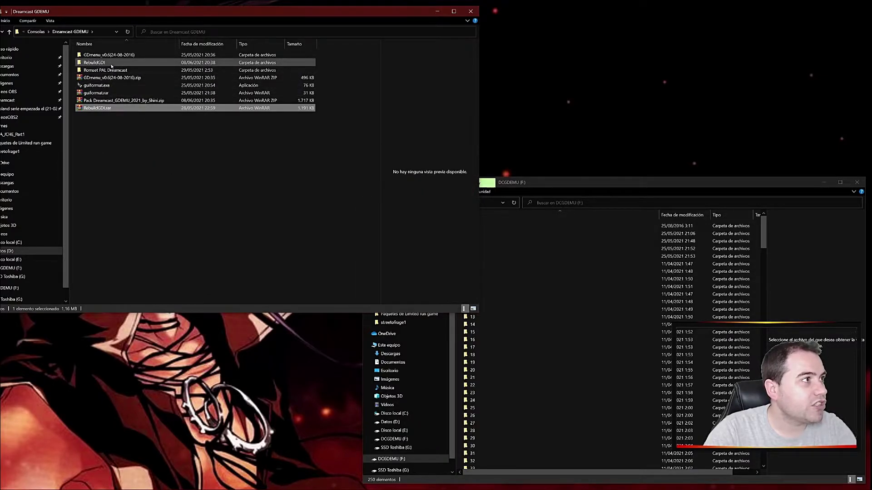
double_click(98, 63)
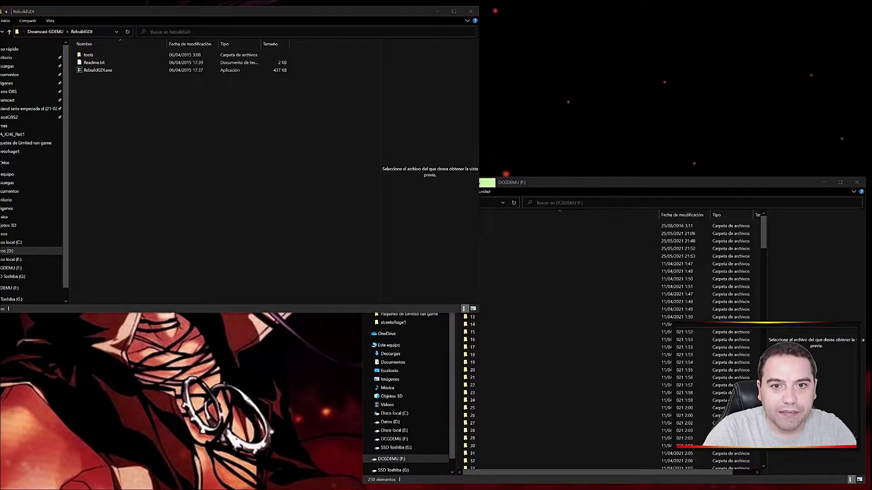
- Bring the RebuildGDI window fully into view and look through the numbered folders and game archives on DCGDEMU (F:)
drag(320, 22, 348, 44)
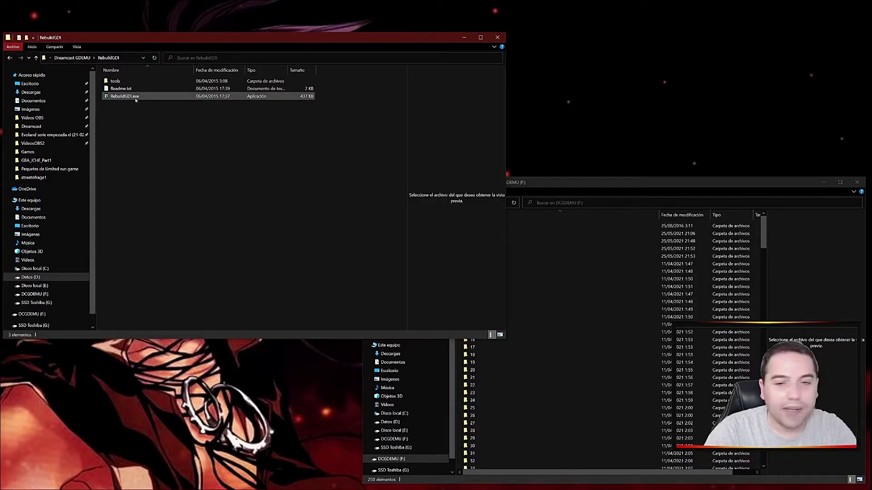
click(586, 178)
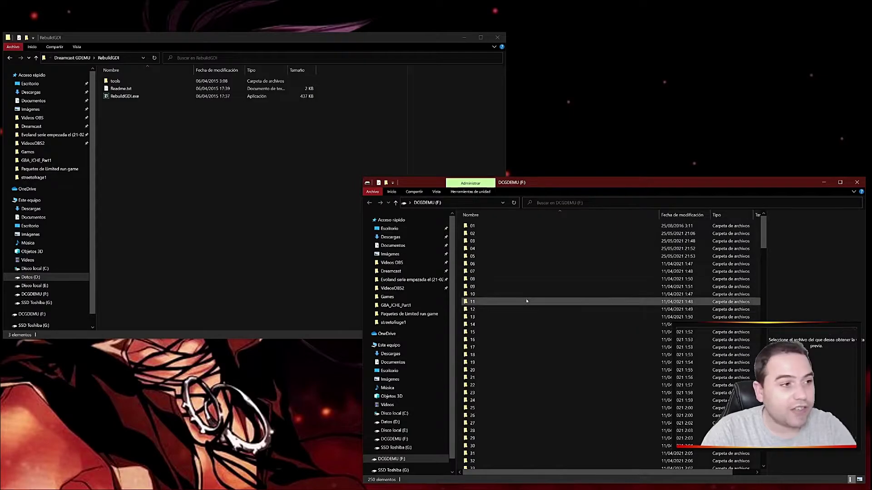
scroll(522, 318, down, 20)
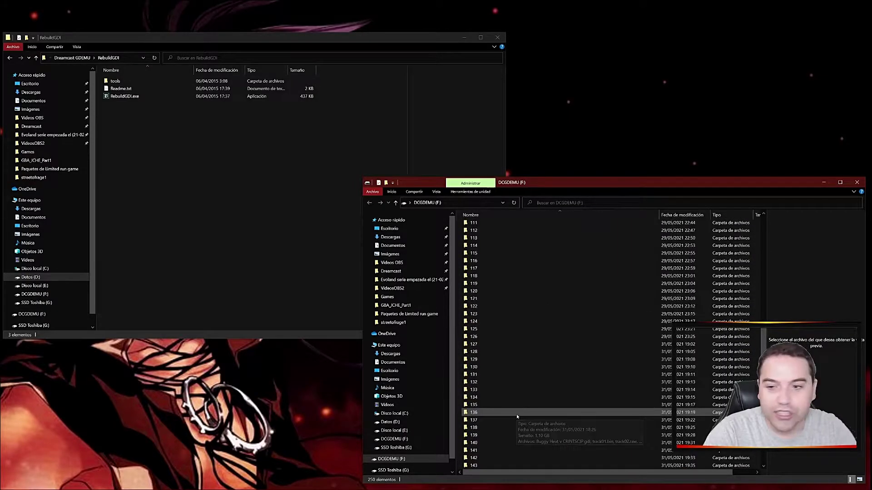
scroll(516, 414, down, 20)
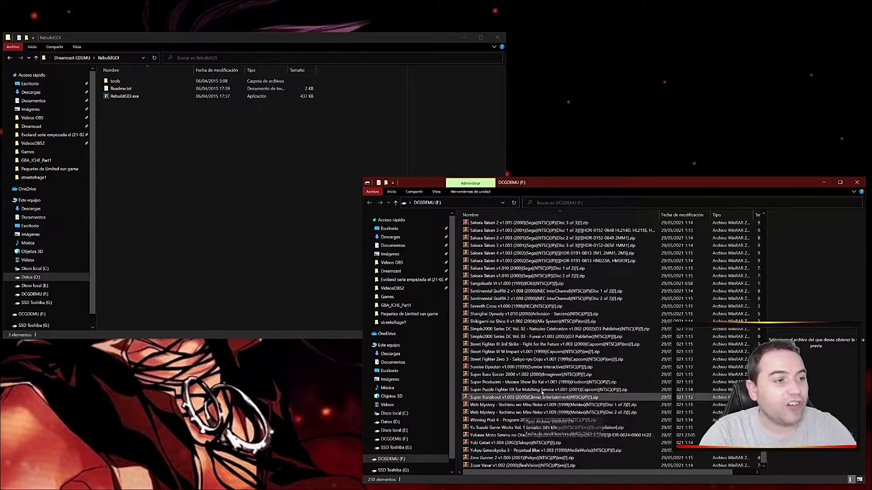
scroll(485, 359, up, 20)
scroll(485, 358, up, 20)
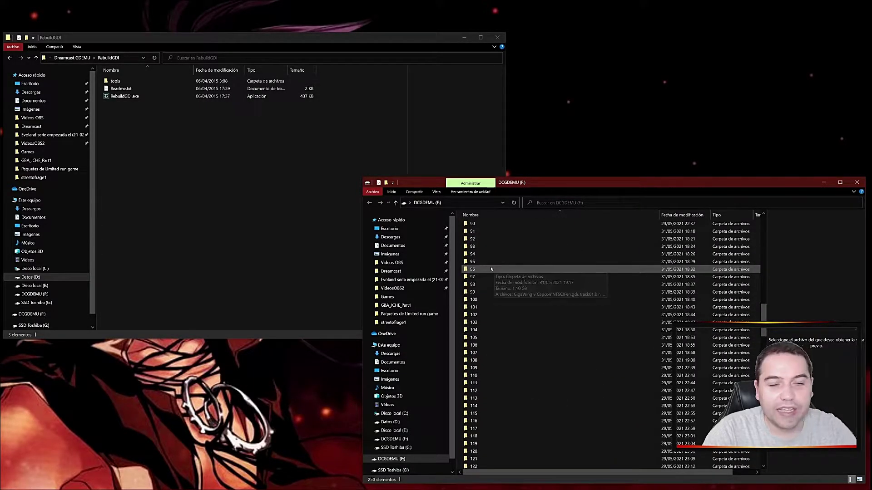
scroll(499, 340, down, 20)
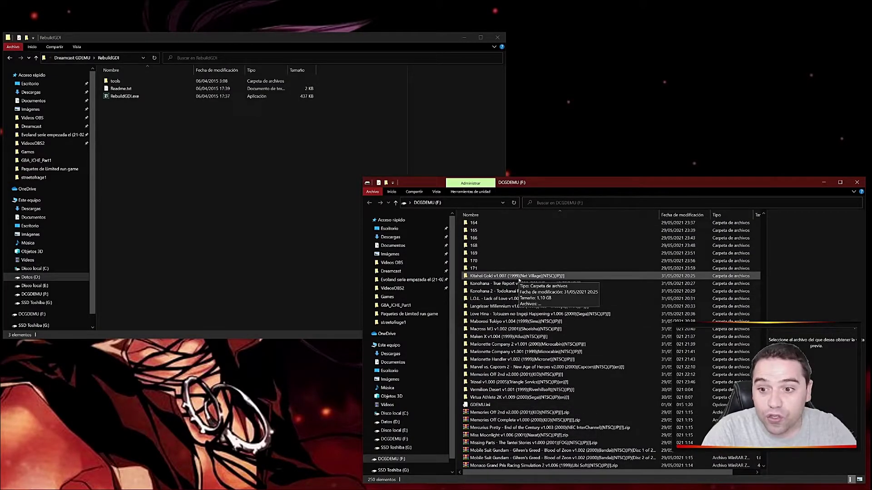
scroll(511, 347, down, 2)
scroll(484, 294, up, 3)
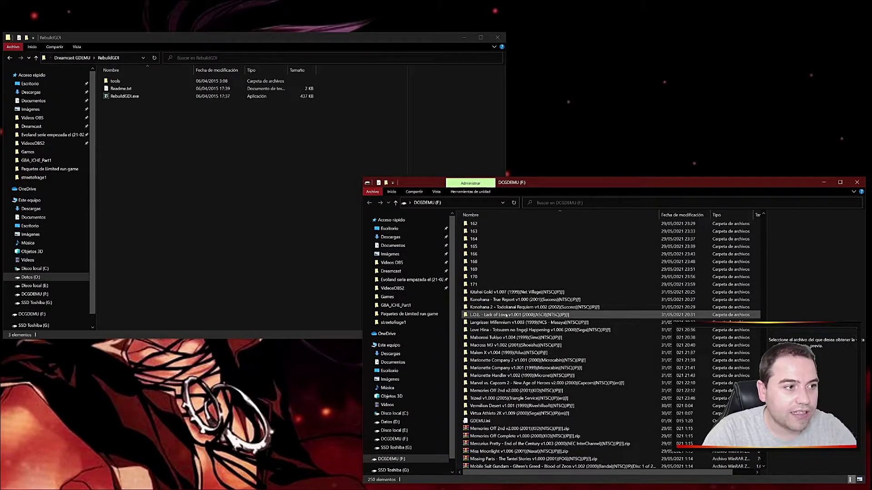
scroll(504, 313, down, 8)
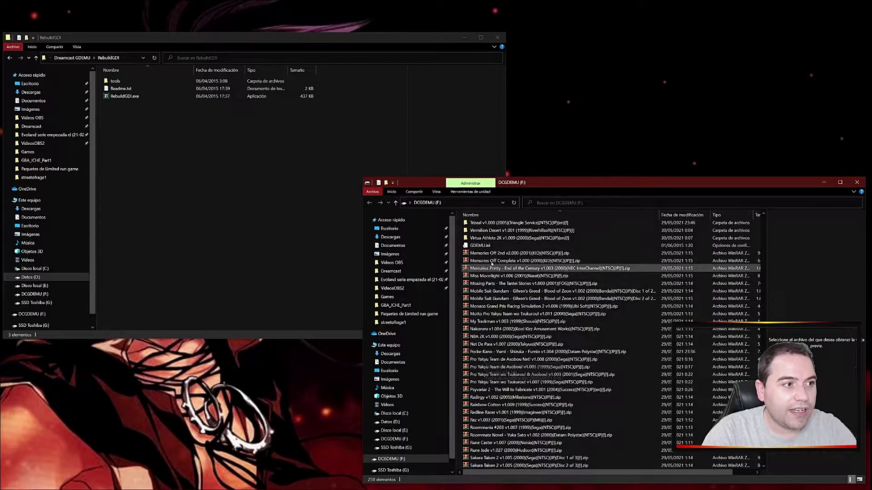
scroll(563, 431, up, 9)
scroll(568, 427, up, 20)
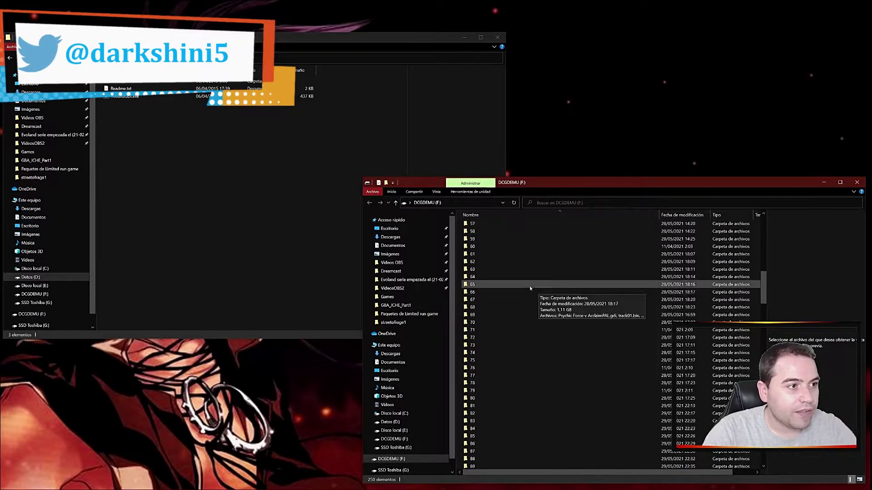
scroll(533, 289, up, 18)
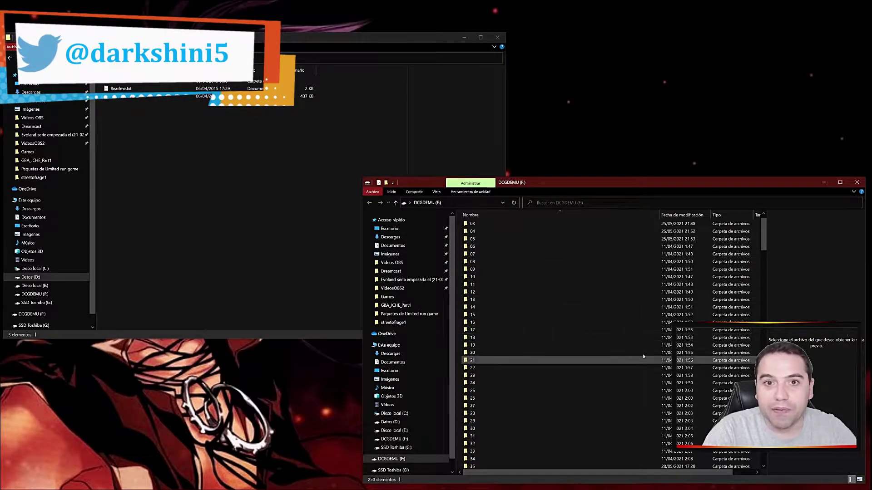
scroll(572, 319, up, 1)
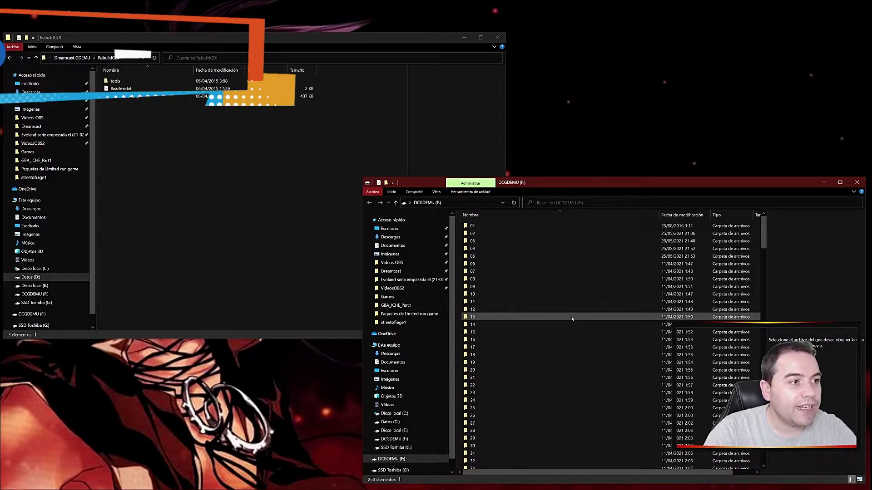
- Open folder 02 on DCGDEMU (F:) and examine its Marvel vs Capcom GDI file and track03.bin
double_click(511, 236)
click(545, 226)
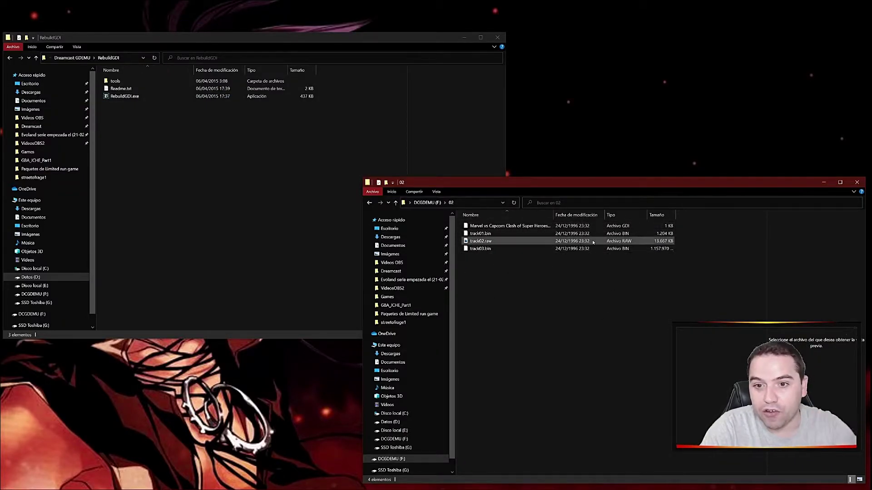
click(524, 226)
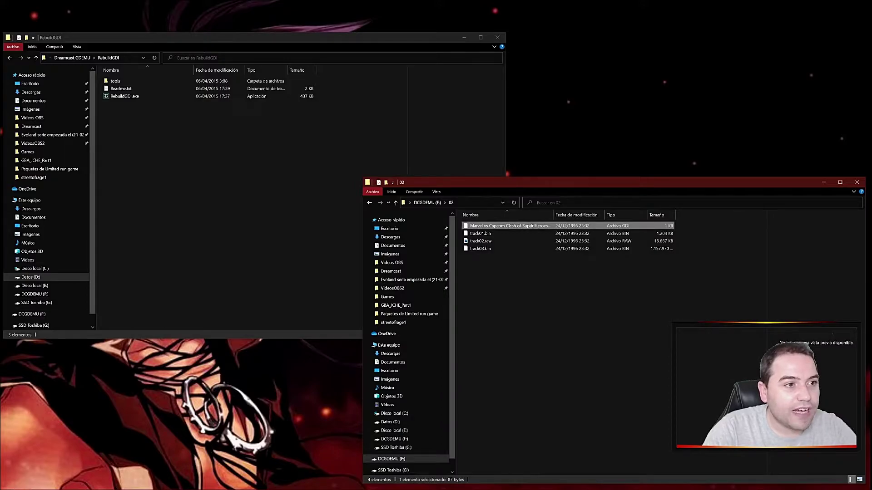
click(485, 261)
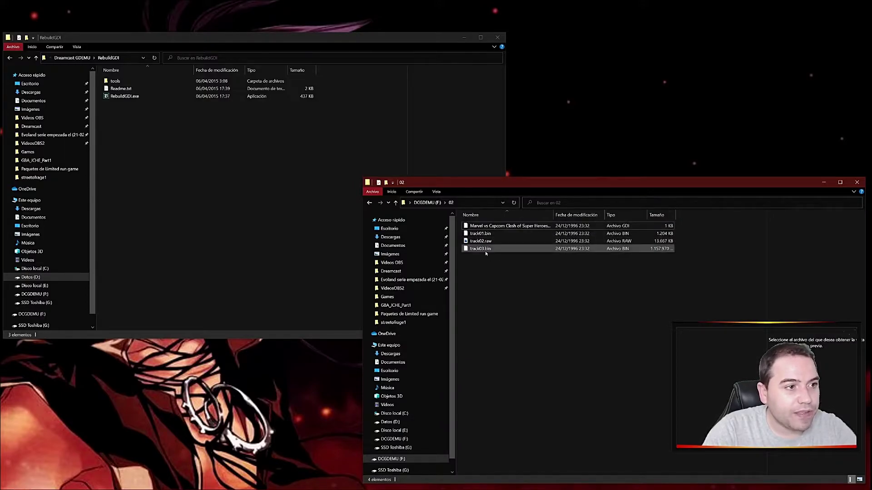
click(485, 249)
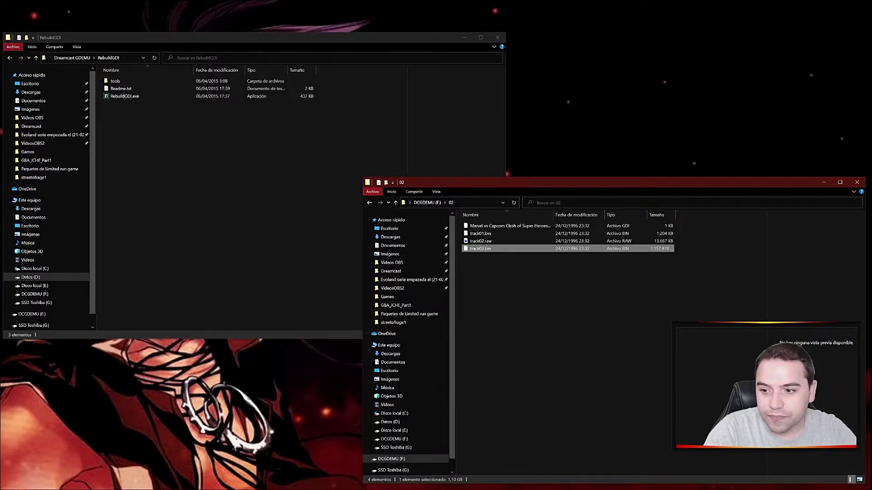
key(alt+Tab)
click(479, 249)
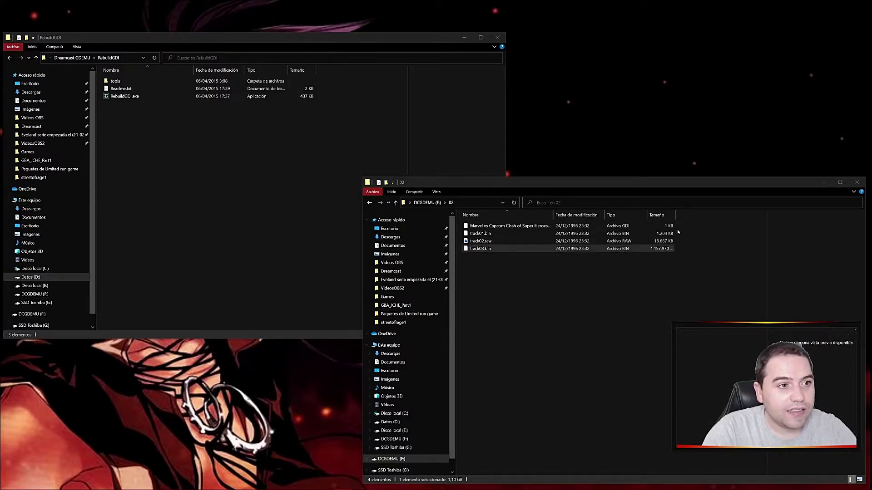
- Widen the size and name columns in folder 02 to show the full track sizes and GDI file name
drag(677, 215, 686, 216)
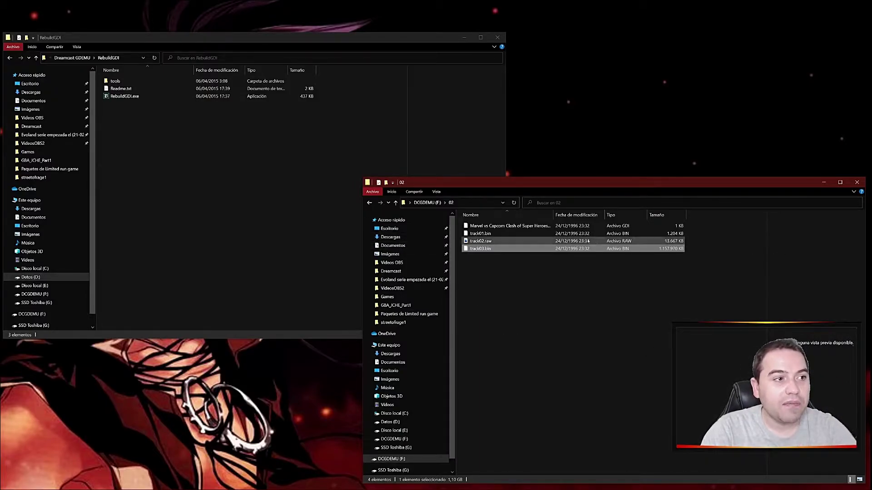
click(523, 227)
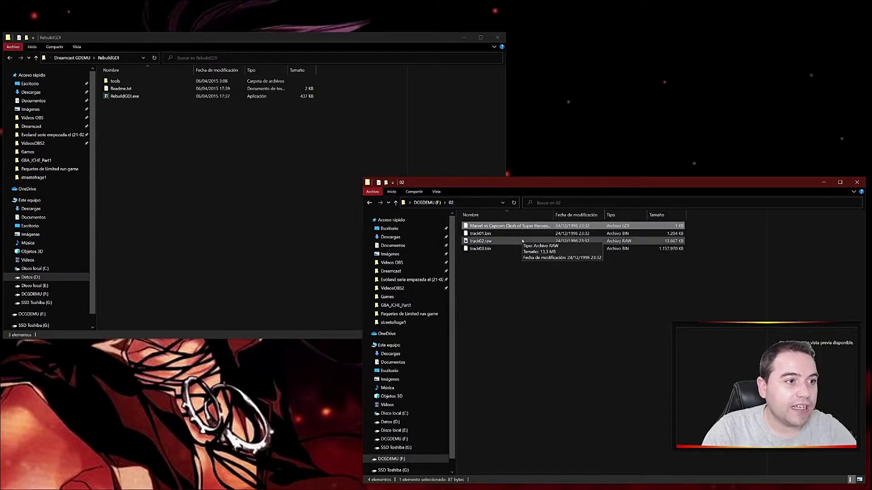
click(515, 248)
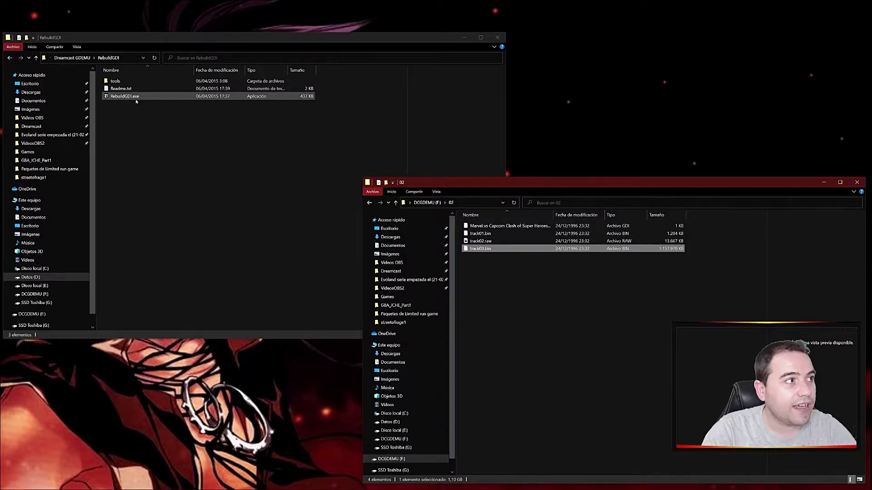
drag(475, 226, 497, 229)
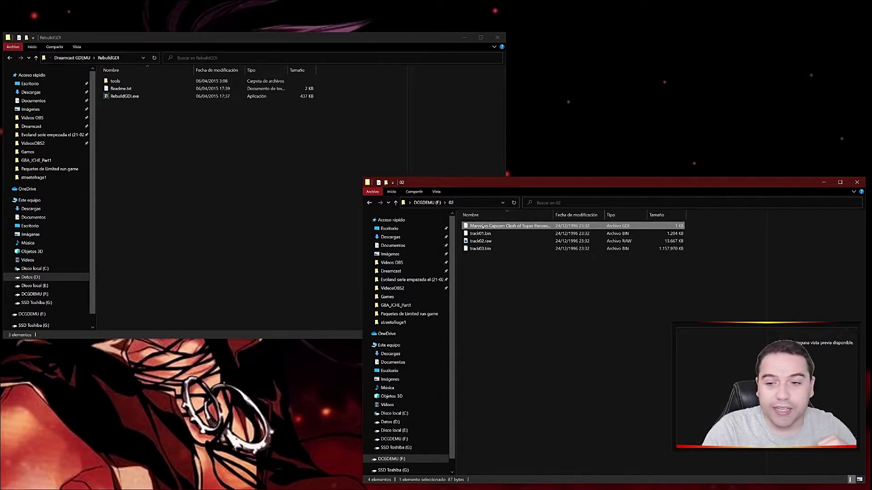
drag(553, 216, 579, 219)
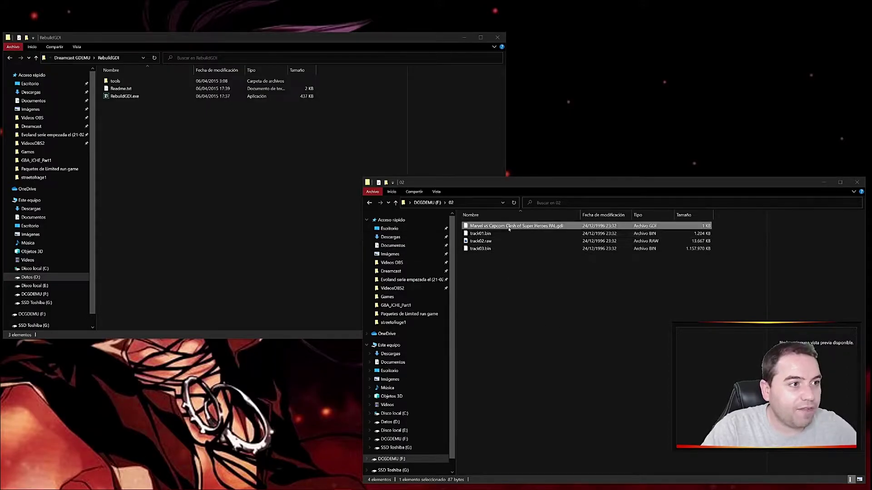
drag(505, 226, 127, 97)
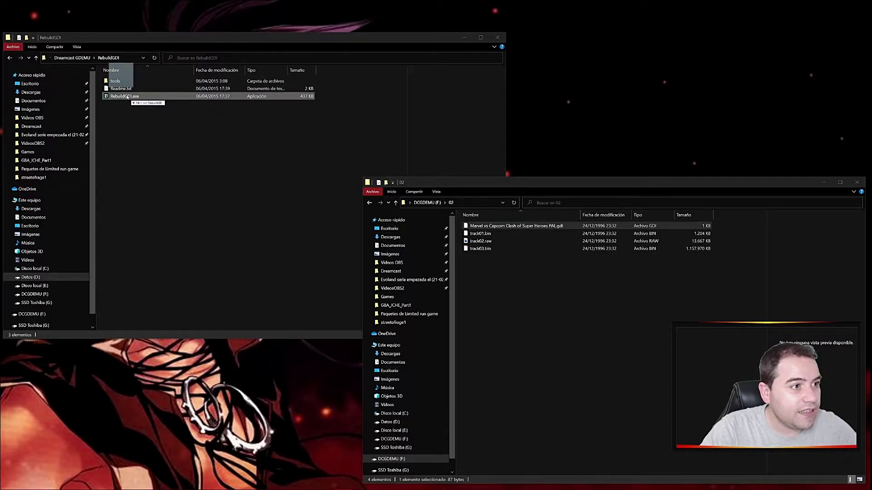
drag(127, 96, 127, 97)
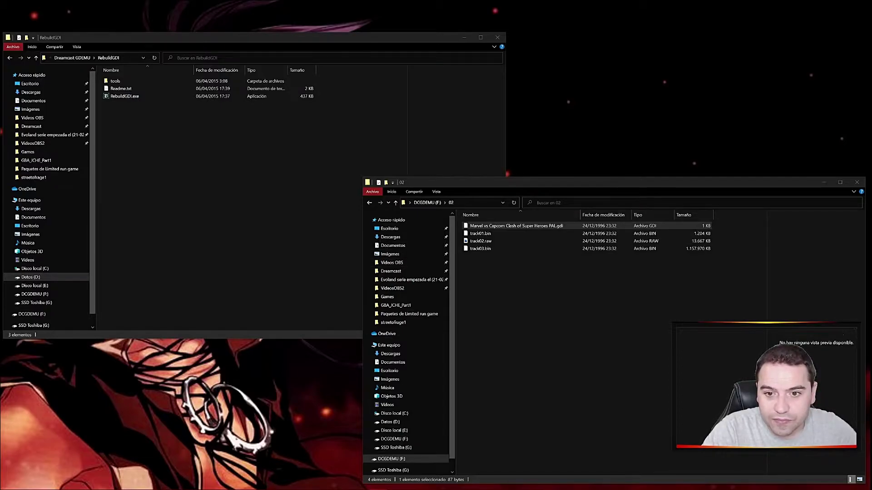
drag(474, 236, 373, 186)
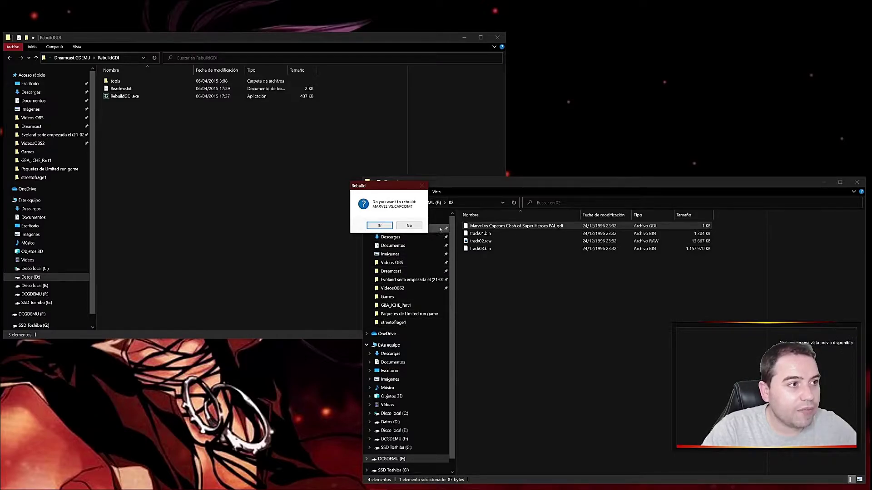
click(409, 226)
click(599, 334)
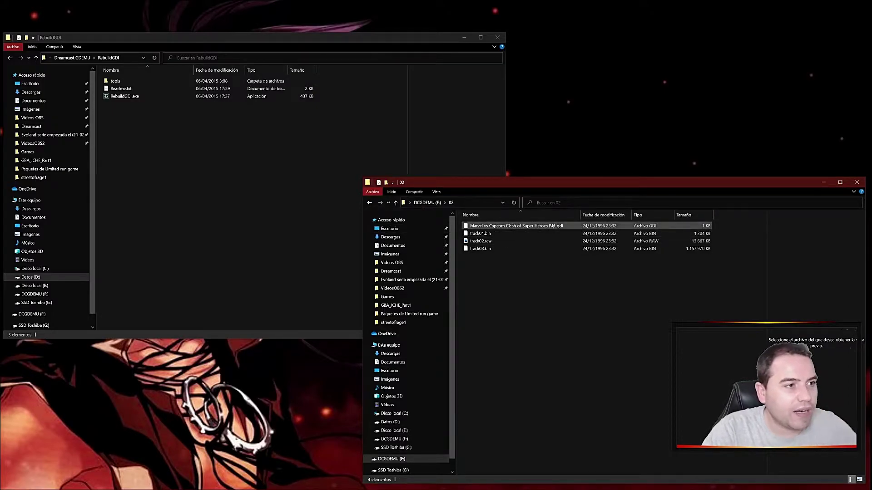
- Rebuild Marvel vs Capcom Clash of Super Heroes PAL.gdi from folder 02 with RebuildGDI.exe, accepting the rebuild and closing the tool when finished
drag(552, 225, 122, 95)
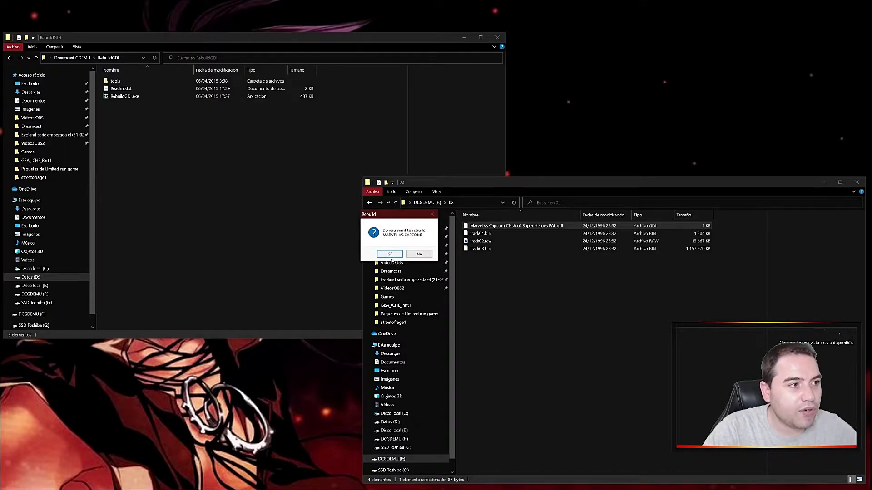
click(390, 254)
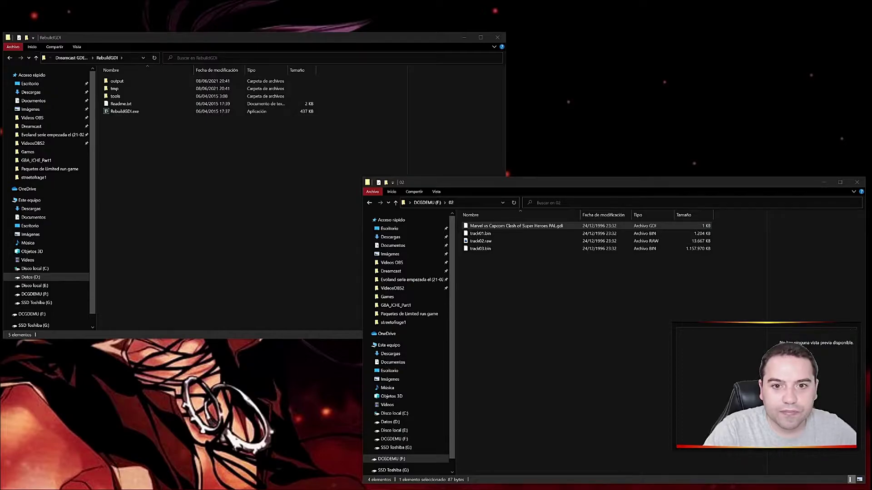
drag(315, 220, 462, 151)
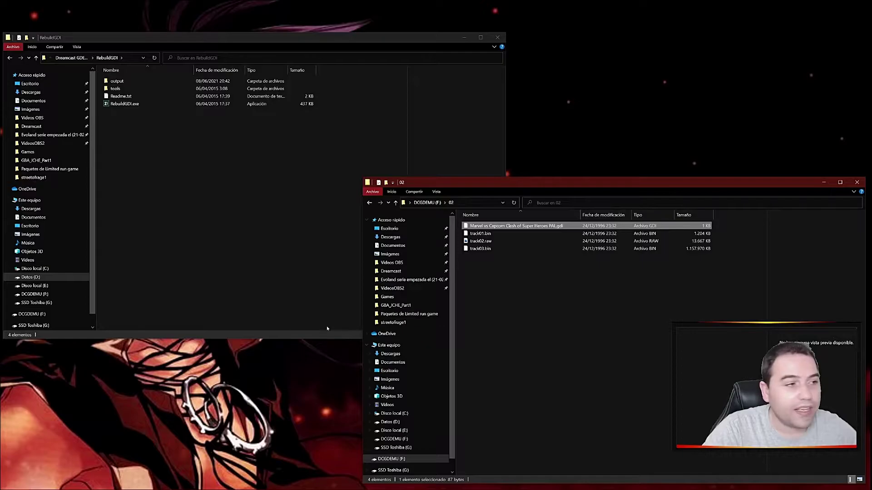
click(281, 190)
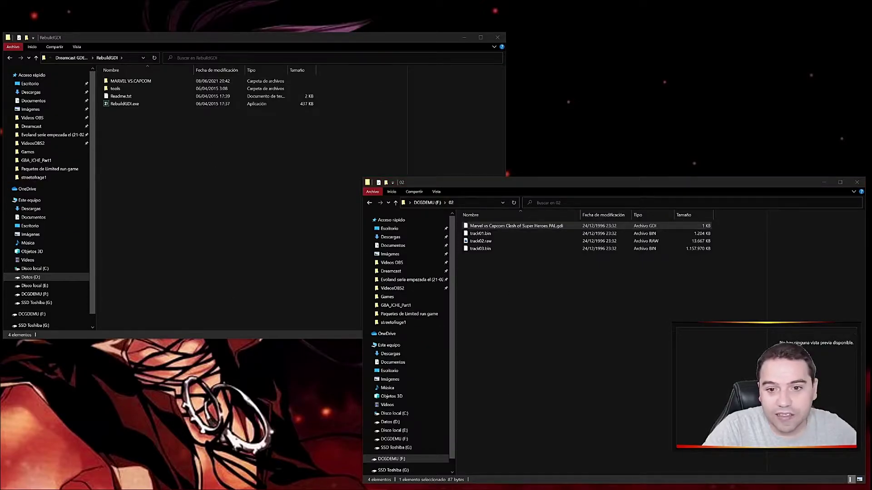
drag(350, 257, 315, 200)
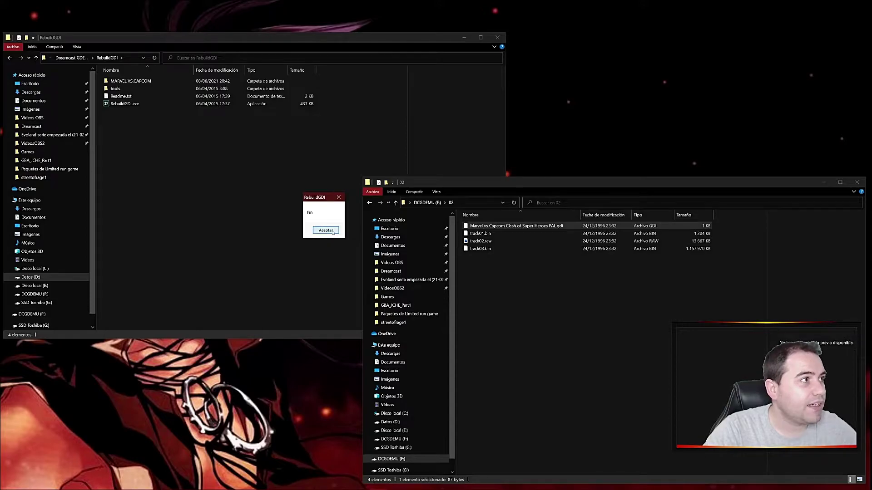
click(326, 231)
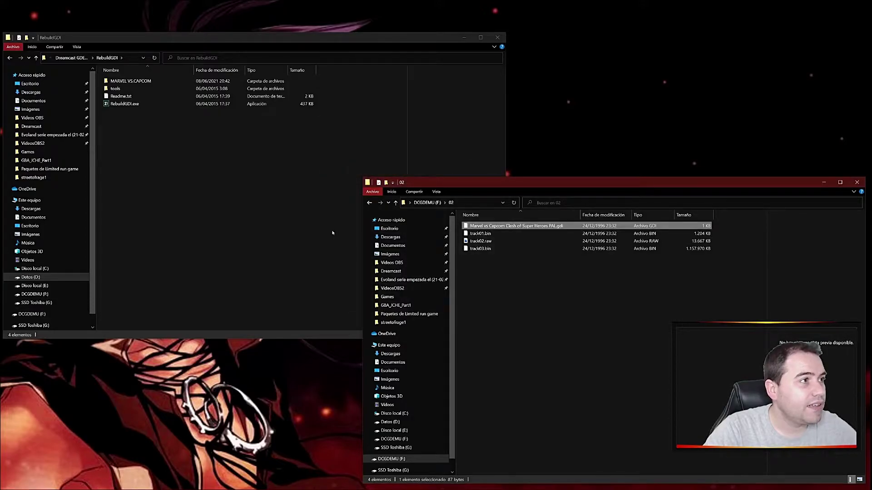
- Open the rebuilt MARVEL VS.CAPCOM folder and compare its track03.bin and track04.bin sizes with the original track03.bin in folder 02
double_click(156, 81)
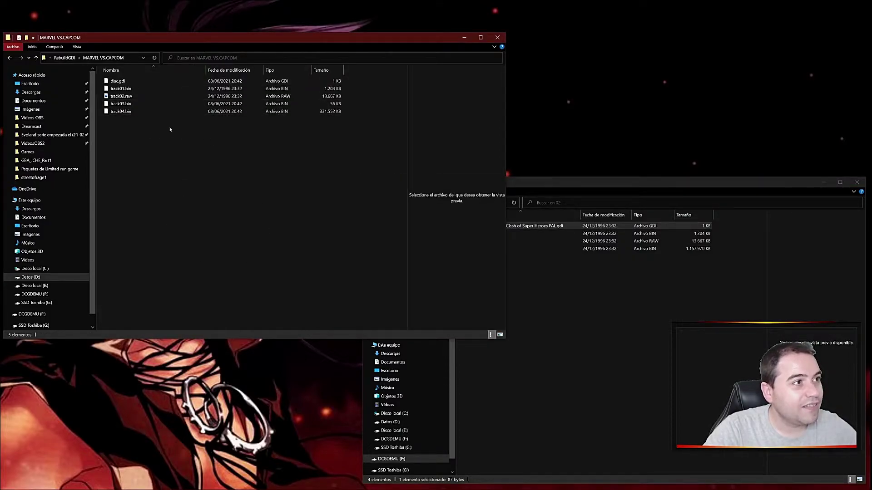
click(523, 272)
click(481, 249)
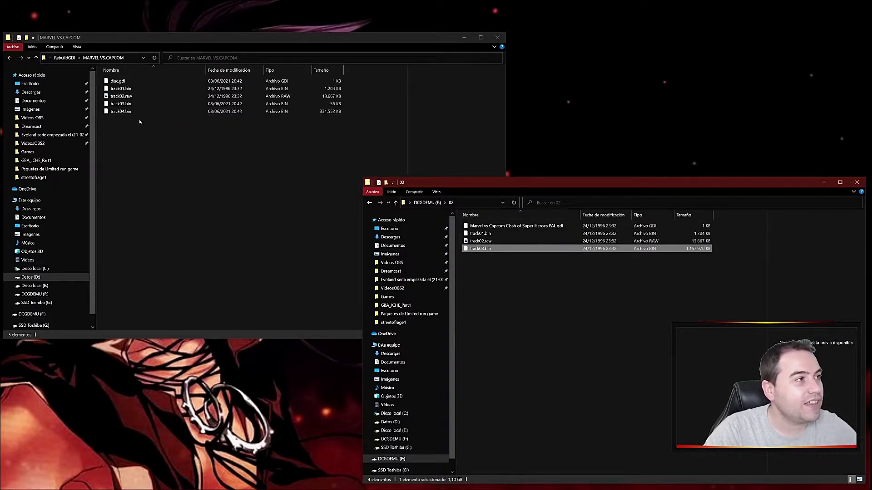
click(131, 104)
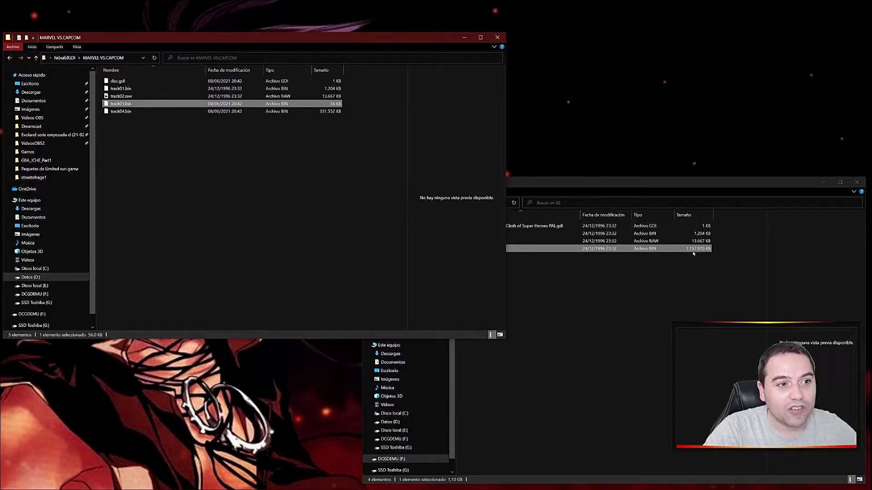
click(312, 111)
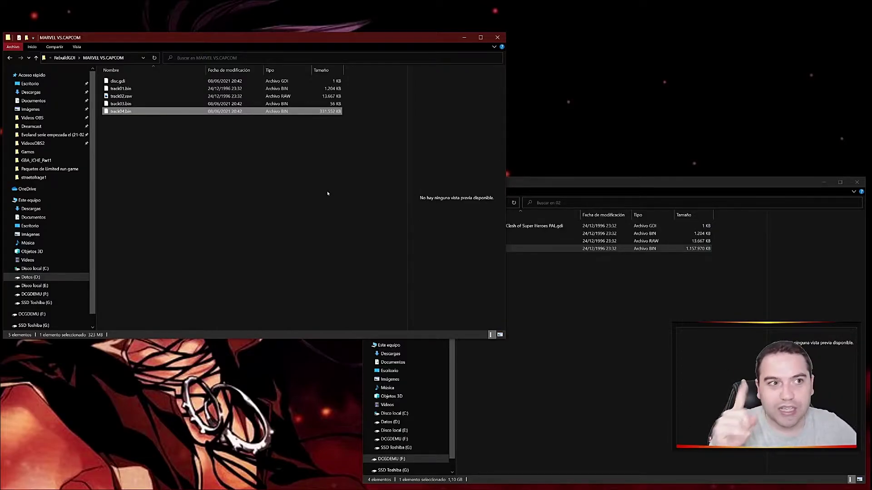
- Arrange the MARVEL VS.CAPCOM and 02 folder windows with both file lists visible, and go up to the RebuildGDI folder
click(258, 155)
drag(268, 43, 259, 51)
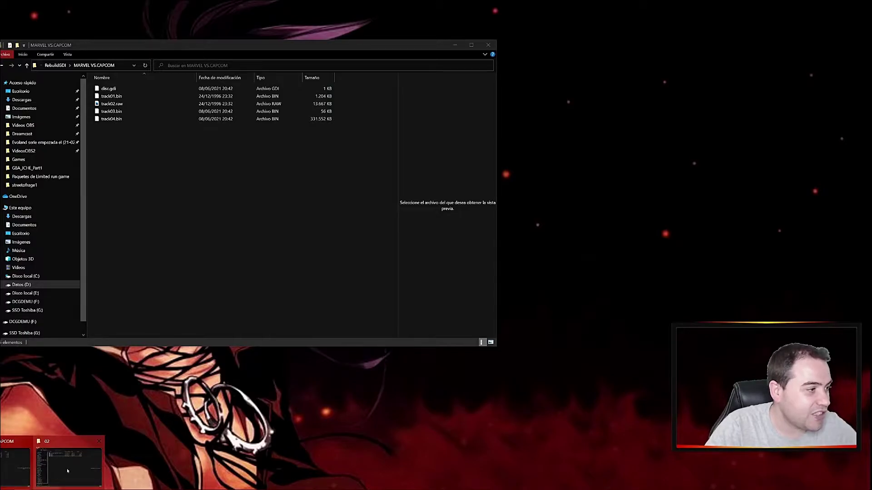
click(50, 461)
drag(495, 182, 211, 137)
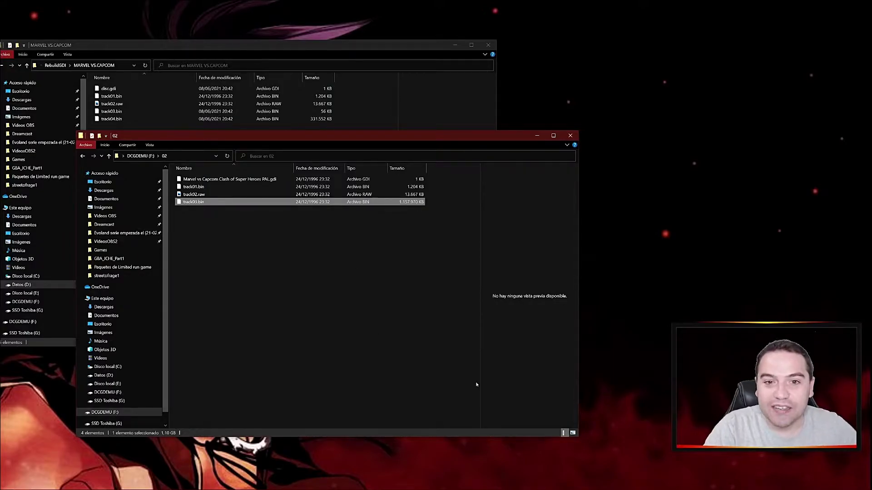
drag(274, 139, 491, 156)
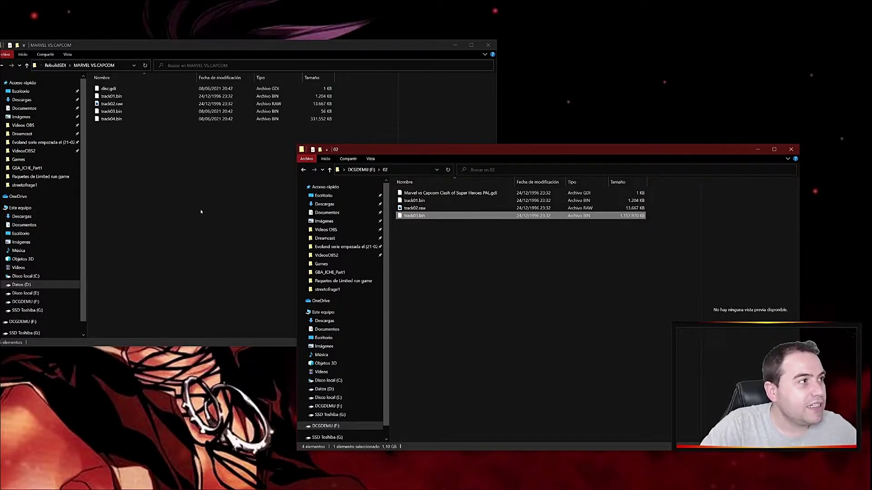
click(26, 65)
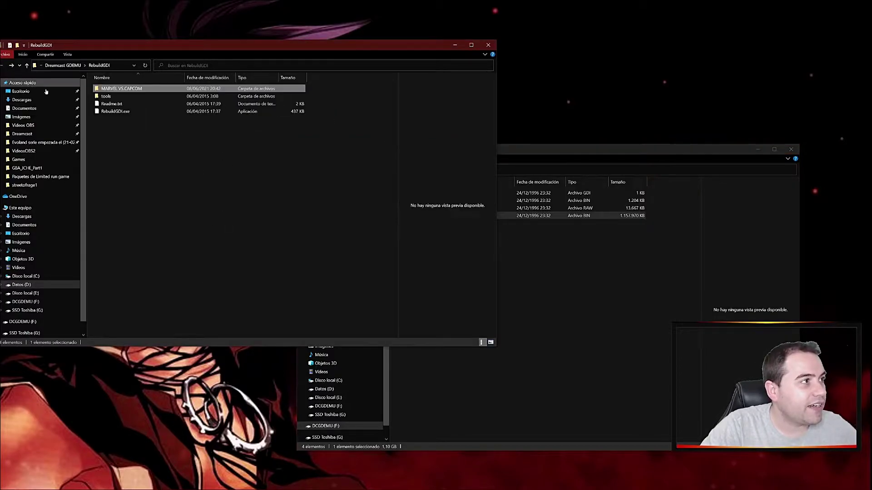
right_click(120, 89)
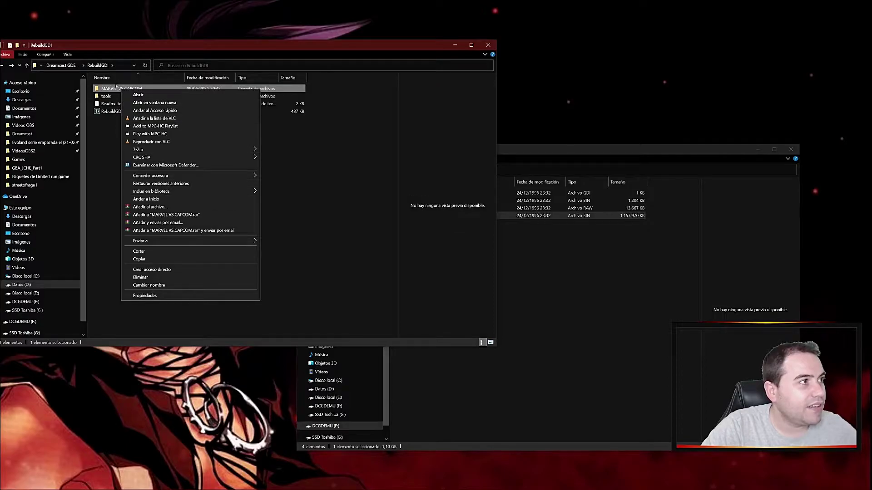
click(111, 89)
drag(111, 90, 564, 278)
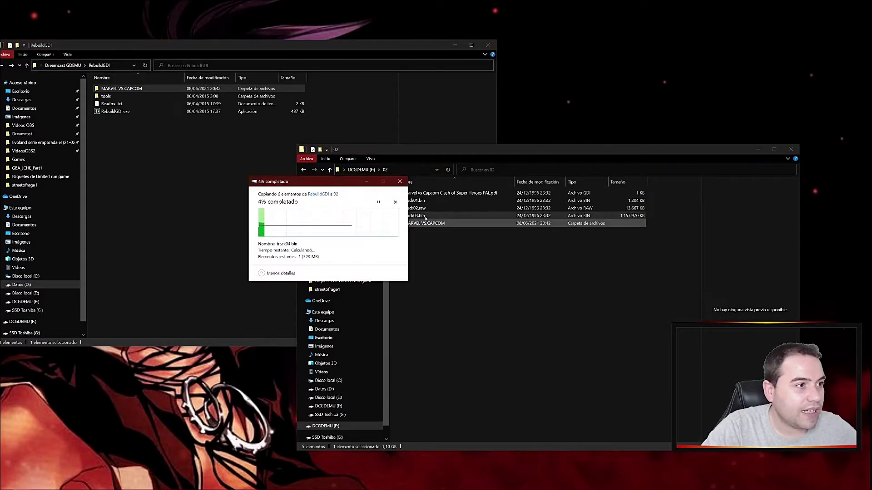
click(395, 202)
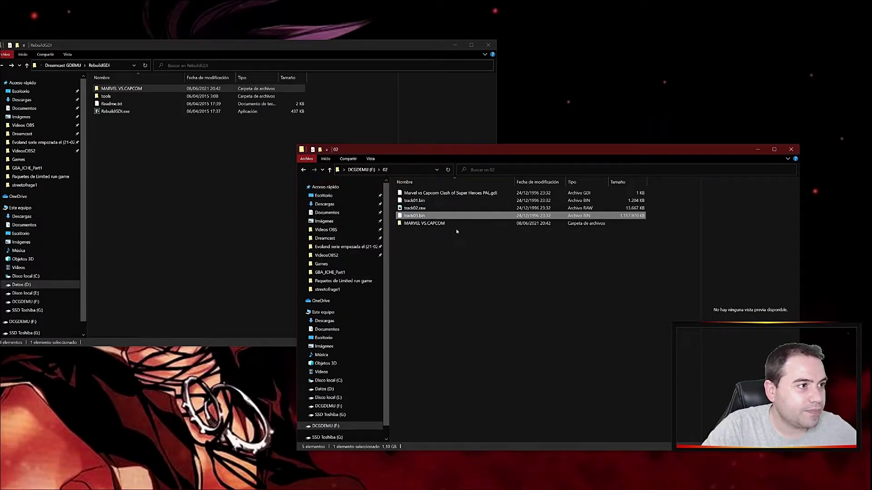
click(431, 224)
right_click(432, 224)
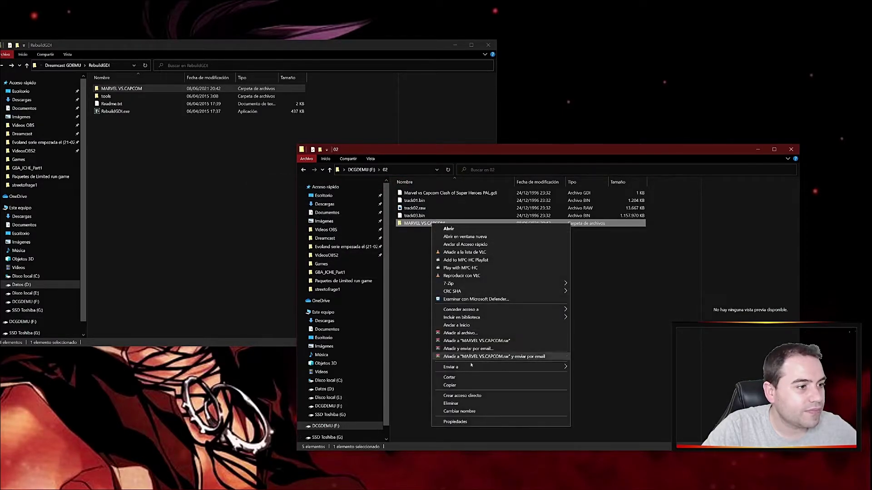
click(454, 403)
click(439, 267)
- Copy the rebuilt MARVEL VS.CAPCOM folder from RebuildGDI to the root of DCGDEMU (F:)
click(330, 170)
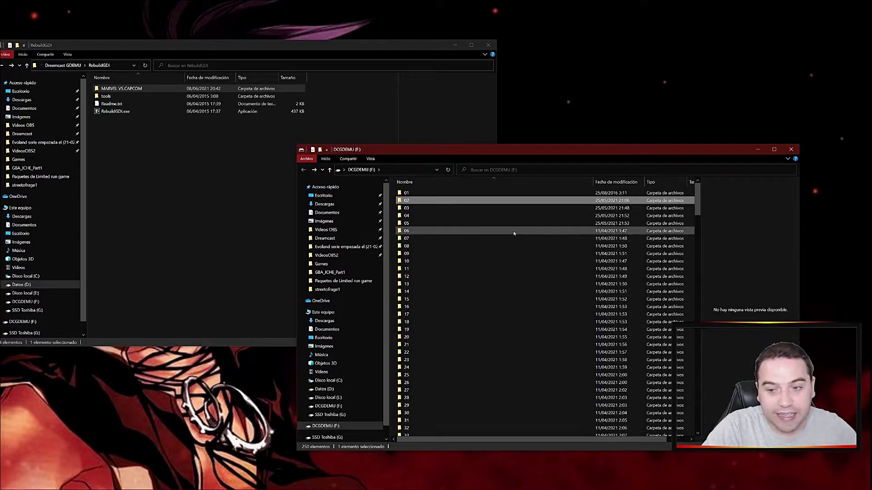
drag(131, 88, 709, 354)
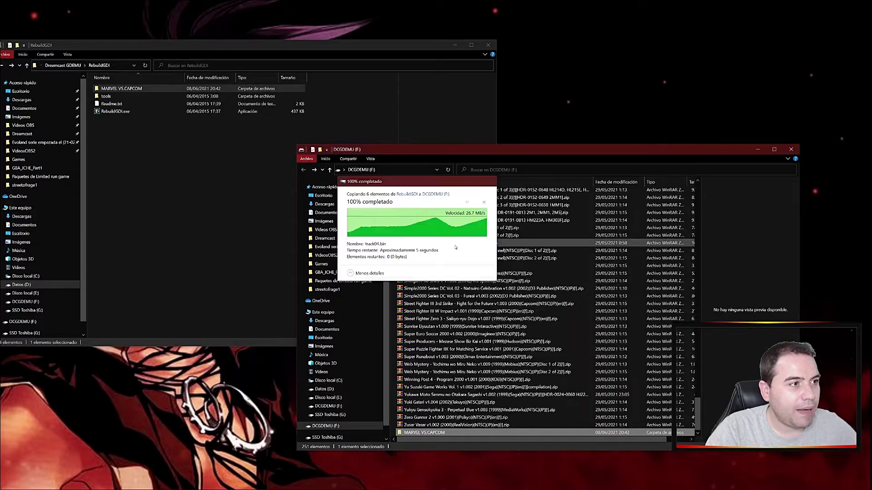
scroll(433, 427, up, 10)
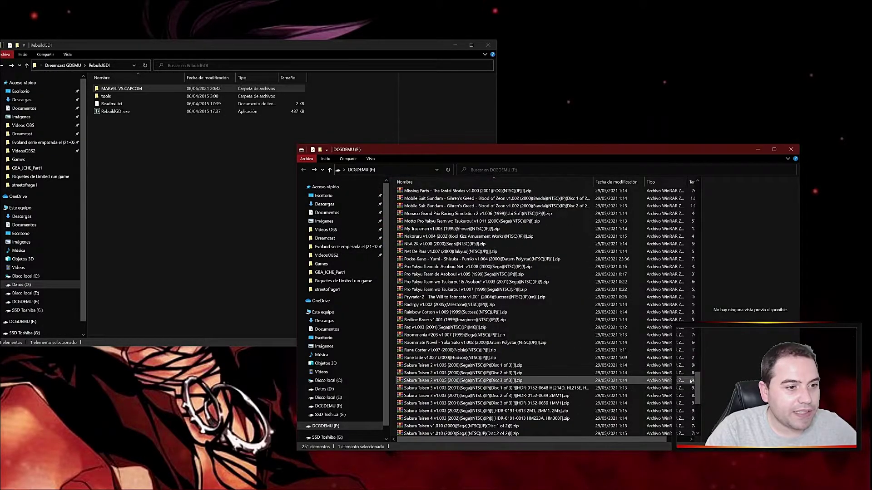
drag(698, 359, 702, 190)
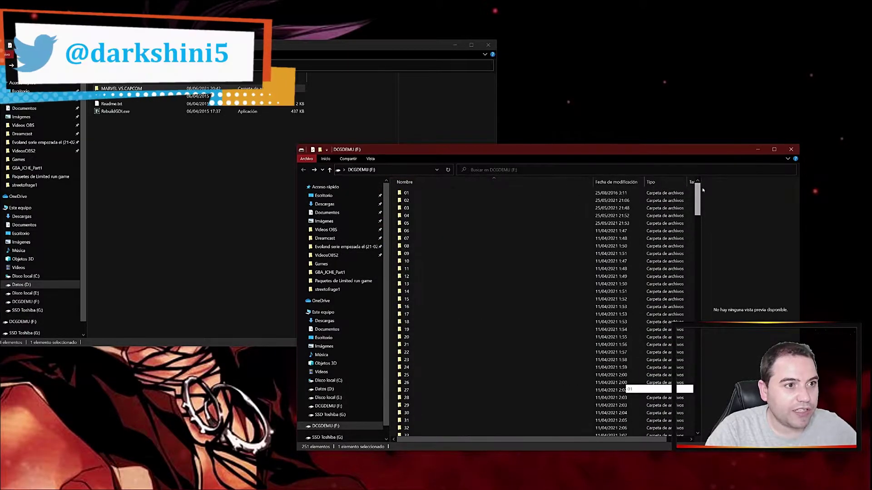
right_click(438, 200)
click(429, 201)
right_click(429, 201)
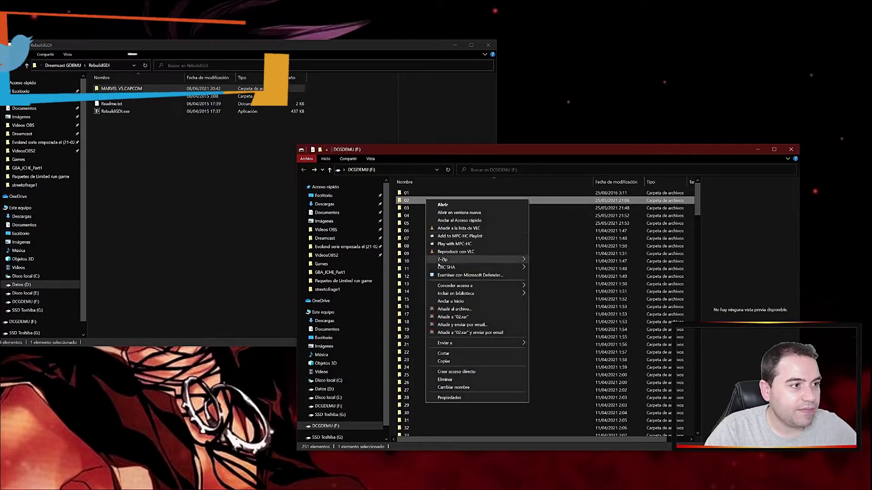
click(462, 387)
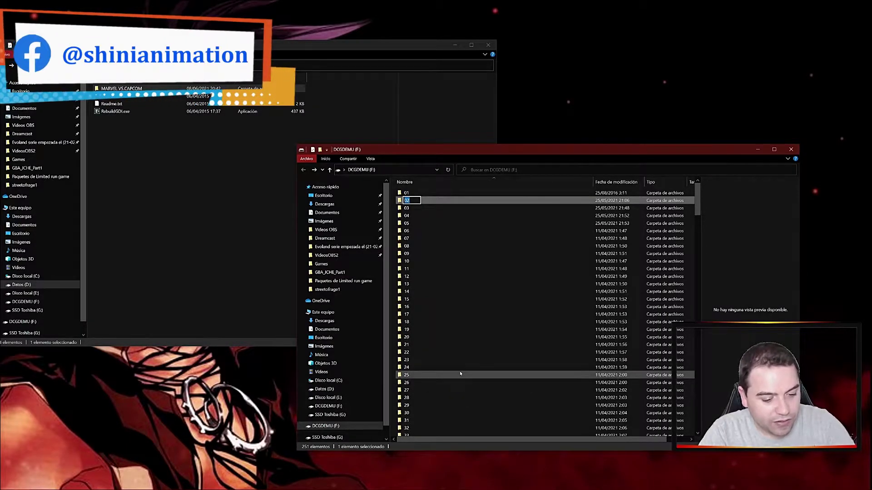
click(436, 268)
- Permanently delete the original game folder 02 from the root of DCGDEMU (F:)
click(435, 200)
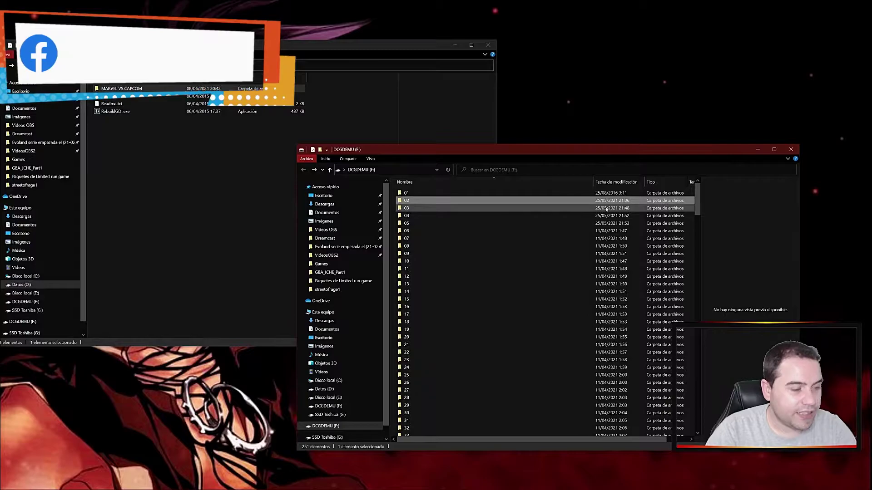
key(shift+Delete)
key(Return)
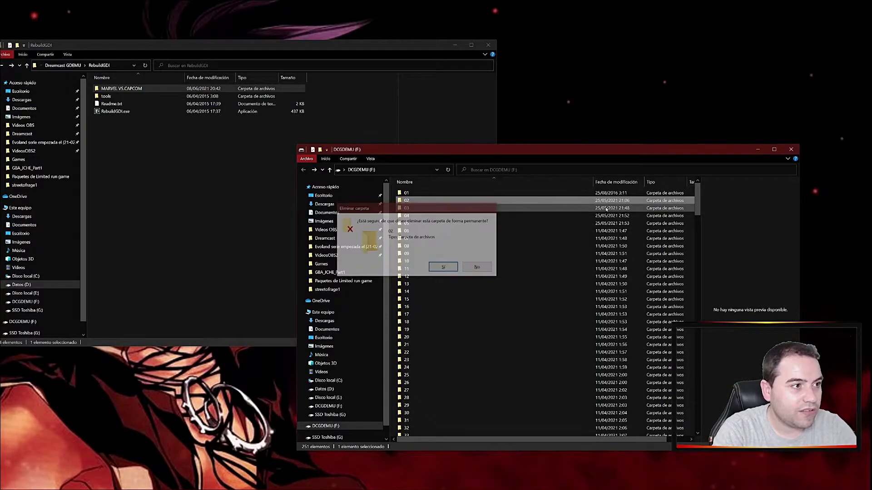
- Rename the copied MARVEL VS.CAPCOM folder on DCGDEMU (F:) as 02, and open it from the refreshed folder list
scroll(460, 318, down, 4)
scroll(460, 318, down, 20)
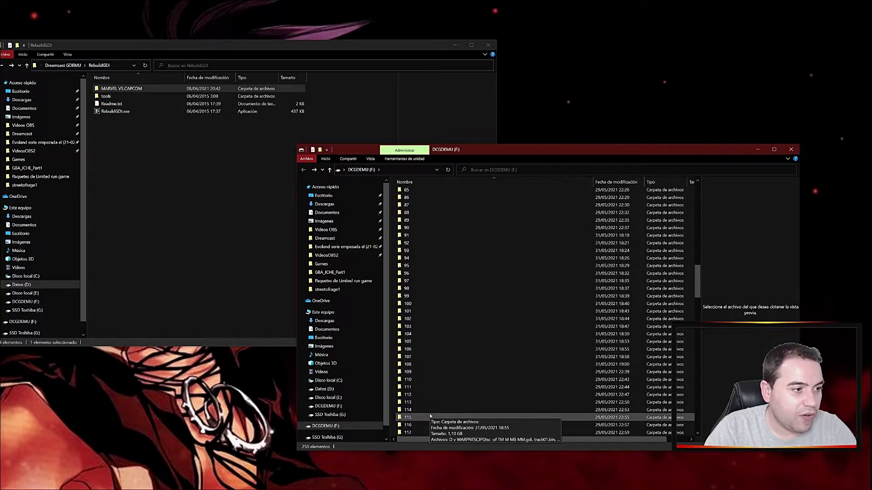
drag(698, 299, 698, 407)
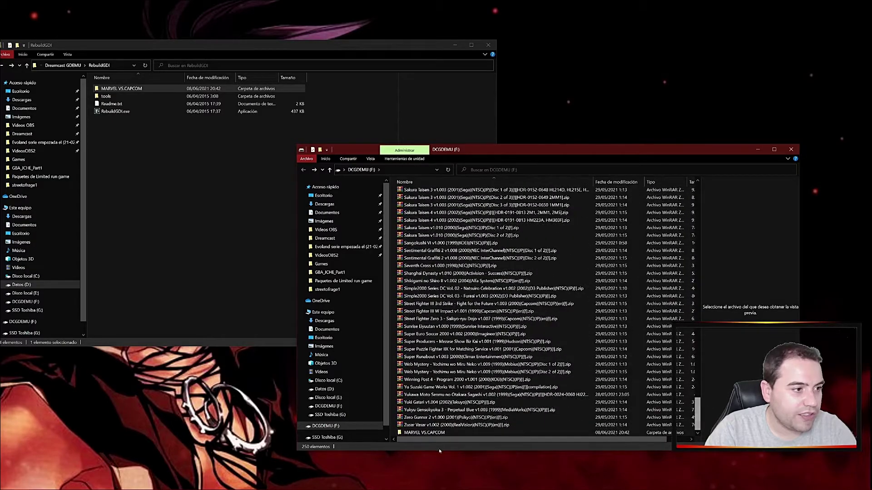
right_click(437, 433)
click(463, 415)
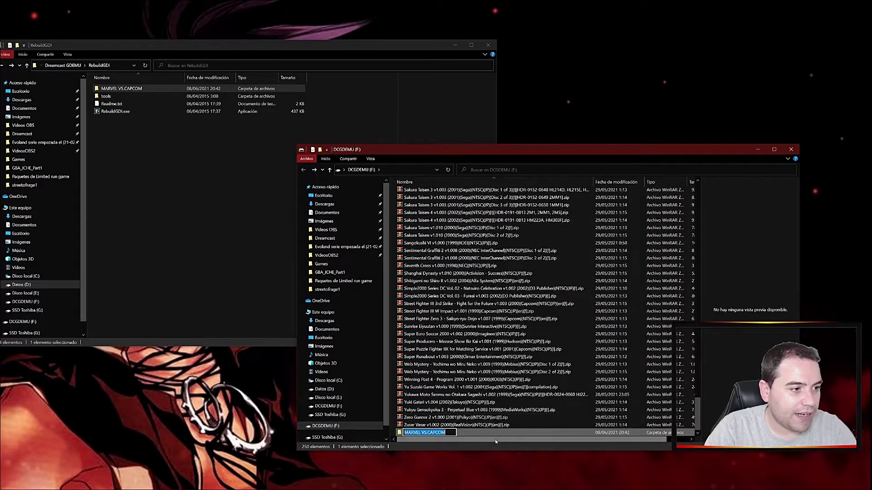
text(02)
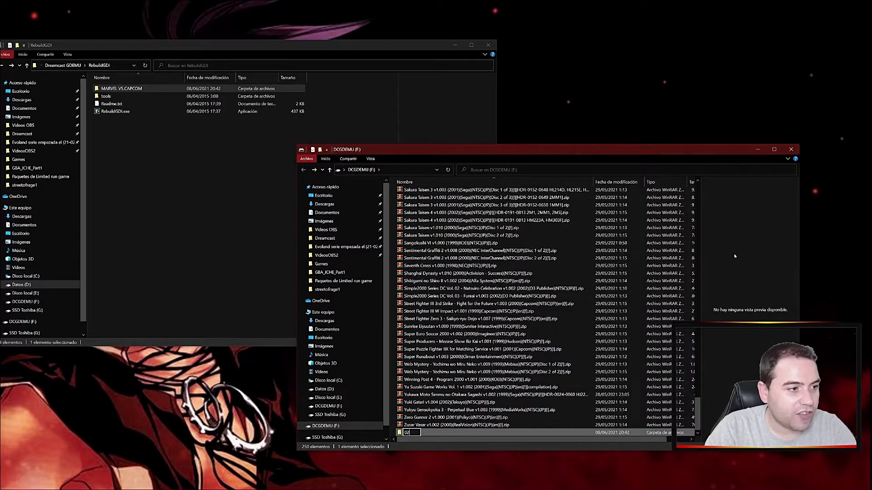
key(Return)
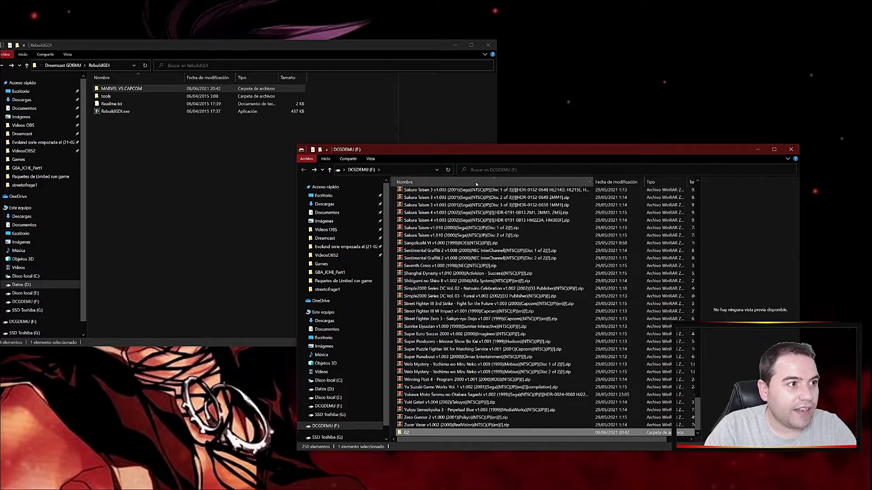
click(448, 170)
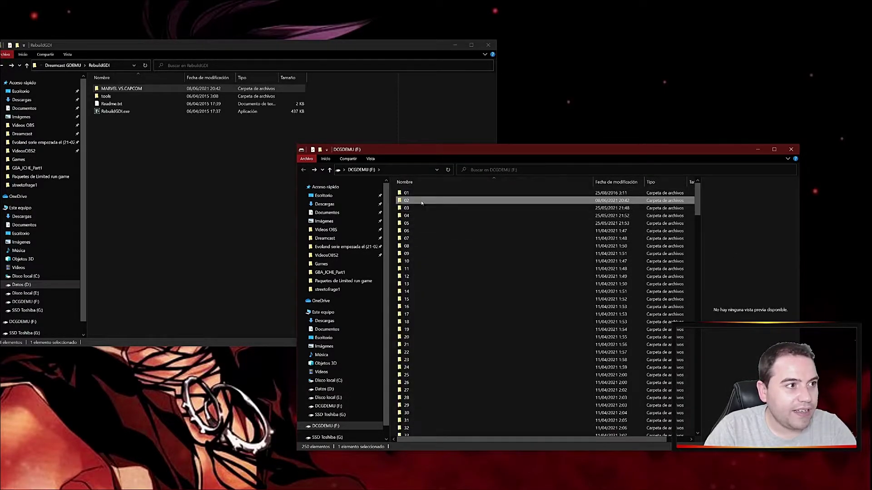
double_click(536, 201)
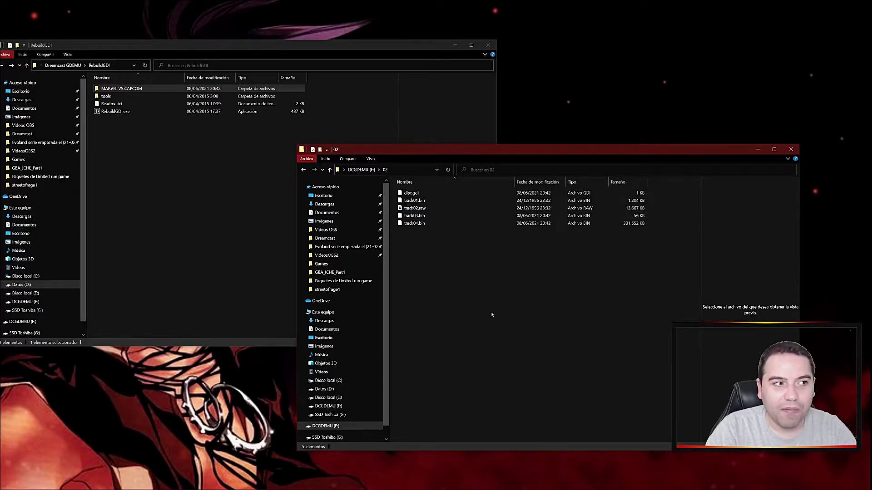